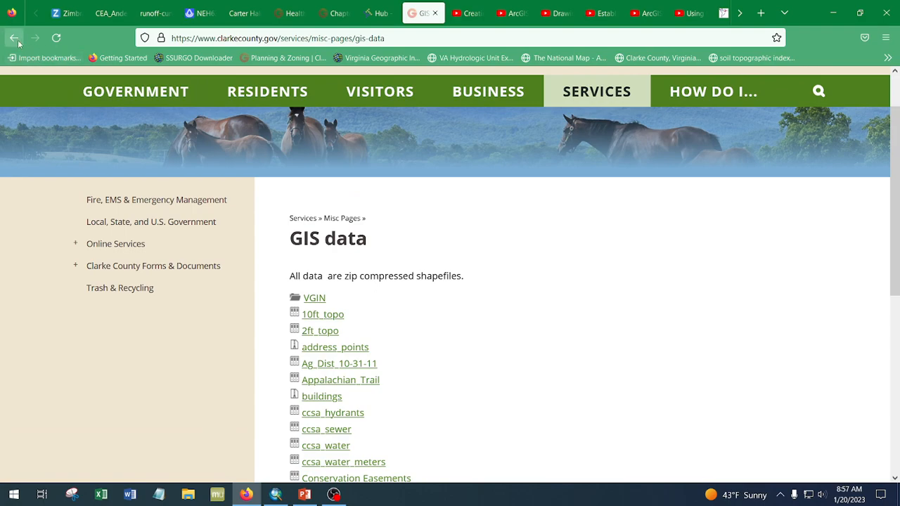
- Return to the county's Online Mapping page, accept the disclaimer and continue to the Online Mapping System
click(17, 42)
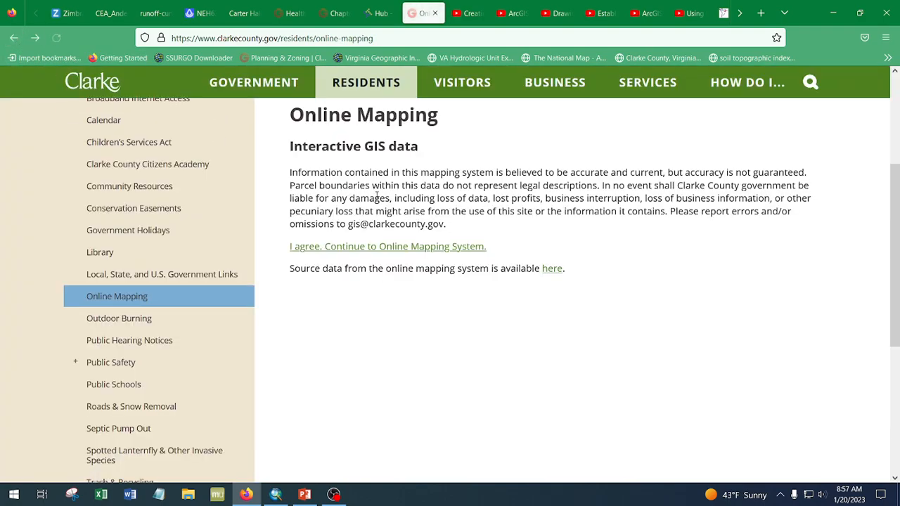
click(438, 247)
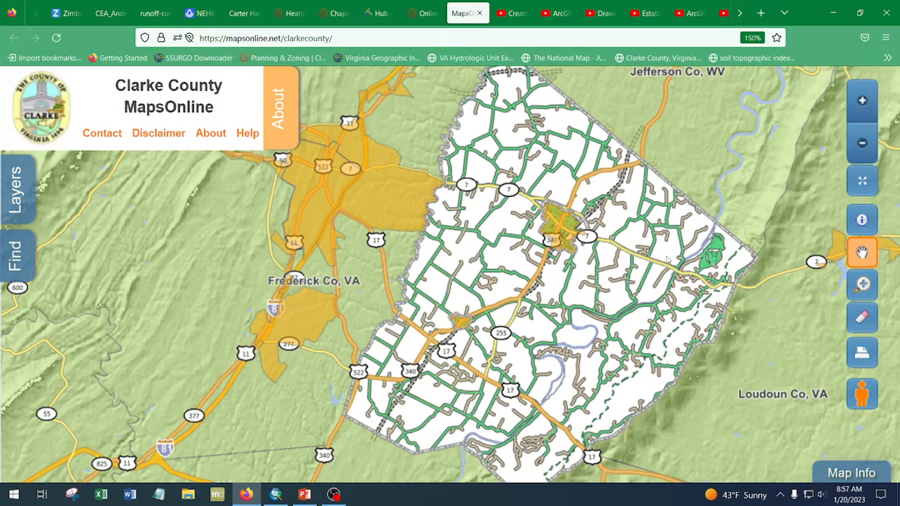
- Examine the county map at different zoom levels and positions, trying the zoom, Identify and Pan tools
click(862, 103)
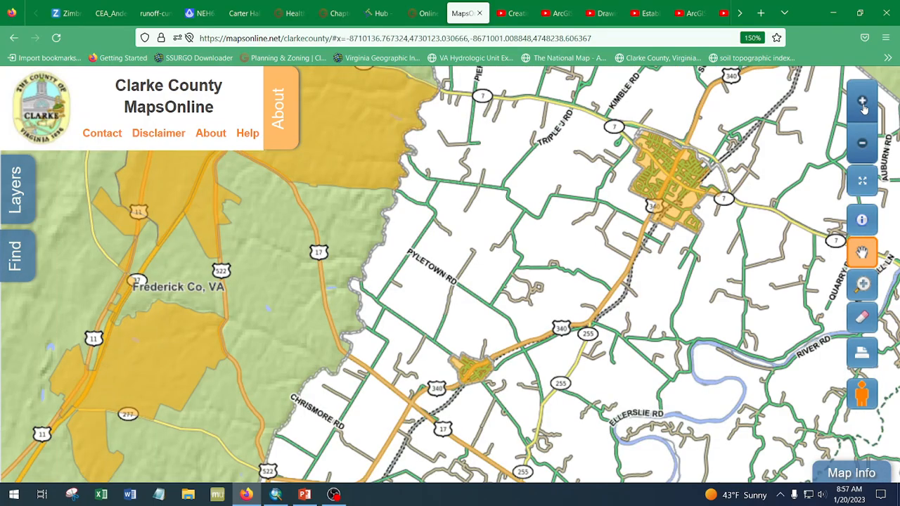
click(862, 144)
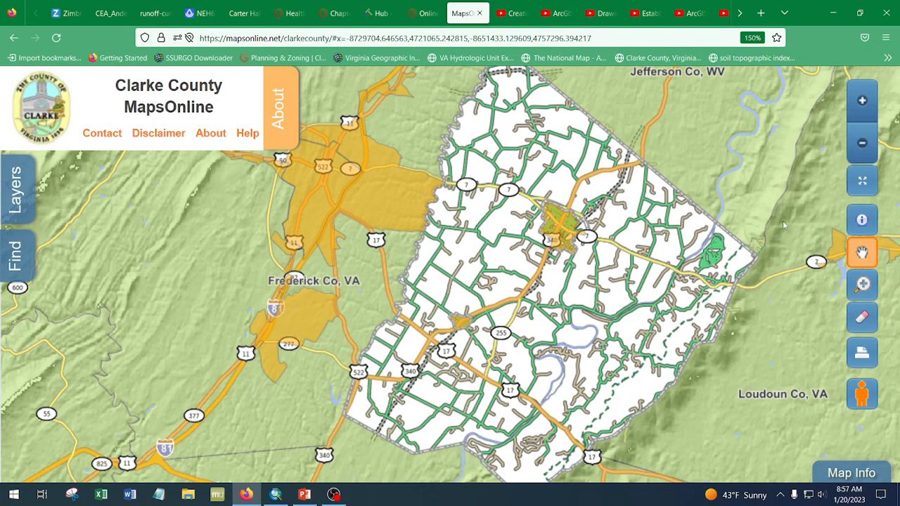
scroll(610, 279, up, 3)
scroll(610, 280, down, 3)
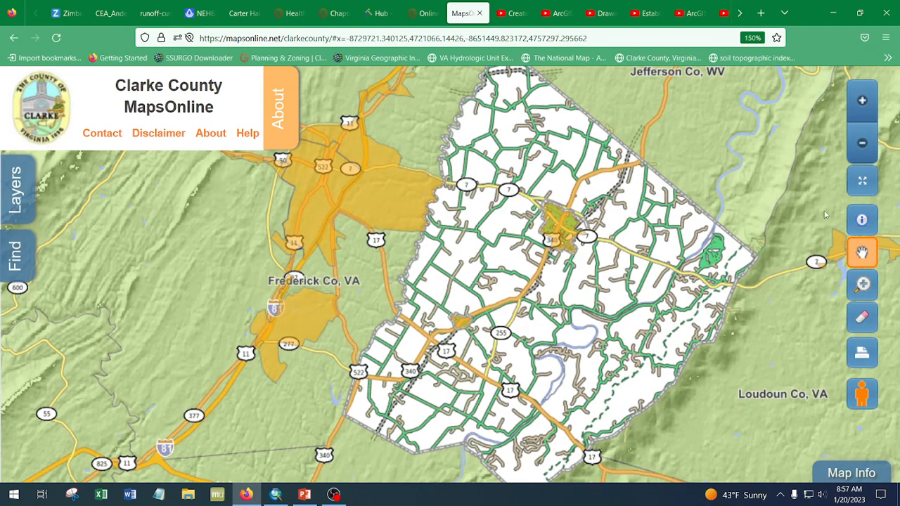
click(862, 221)
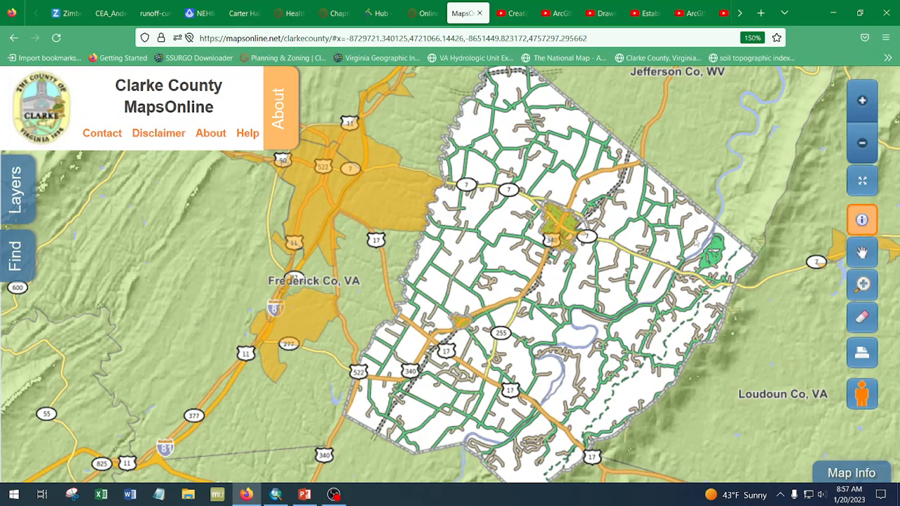
scroll(611, 255, up, 3)
scroll(611, 255, up, 1)
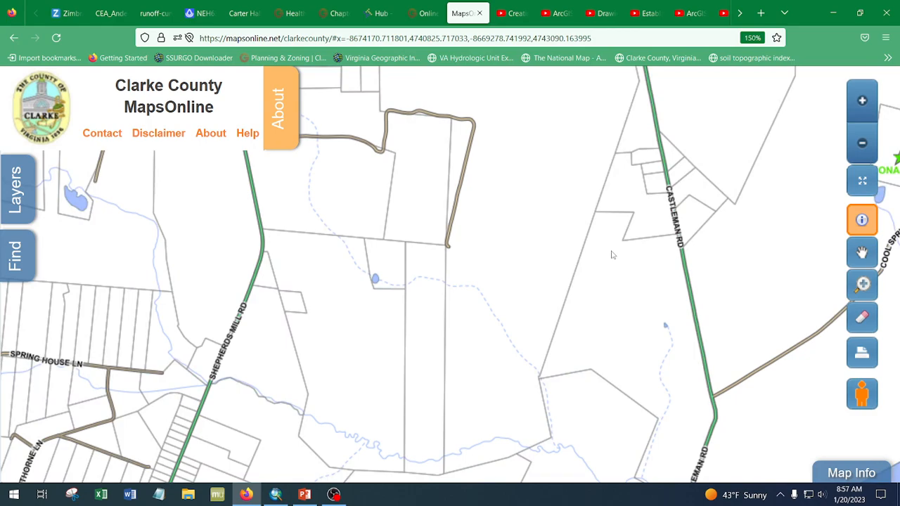
scroll(626, 257, down, 1)
scroll(629, 258, down, 4)
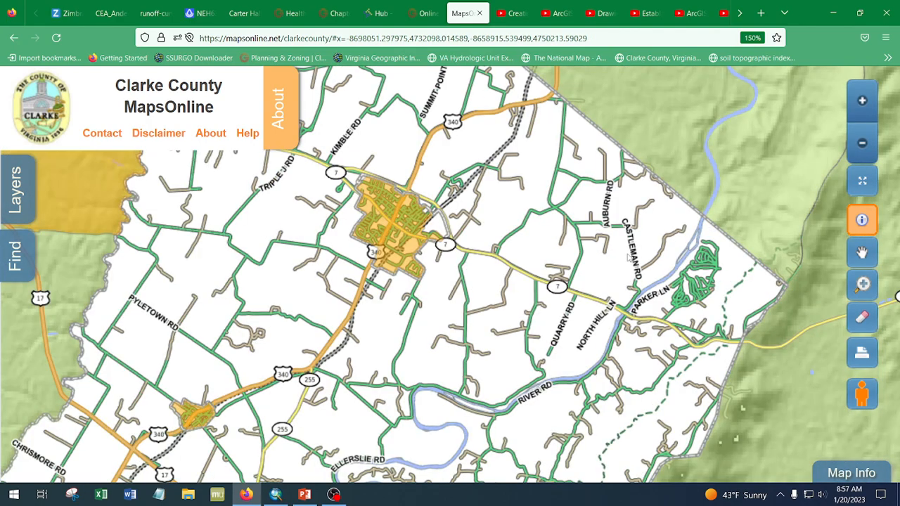
click(861, 253)
drag(422, 380, 610, 248)
drag(580, 278, 502, 142)
drag(637, 236, 617, 369)
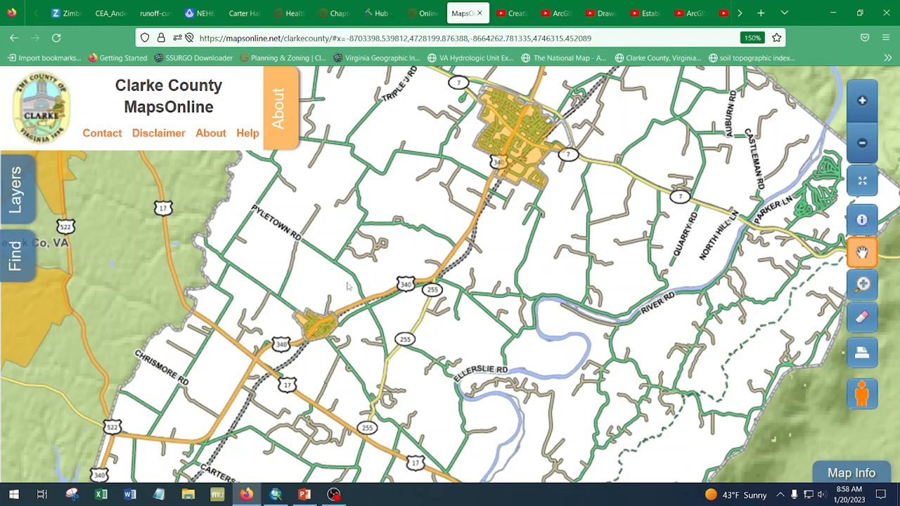
click(17, 276)
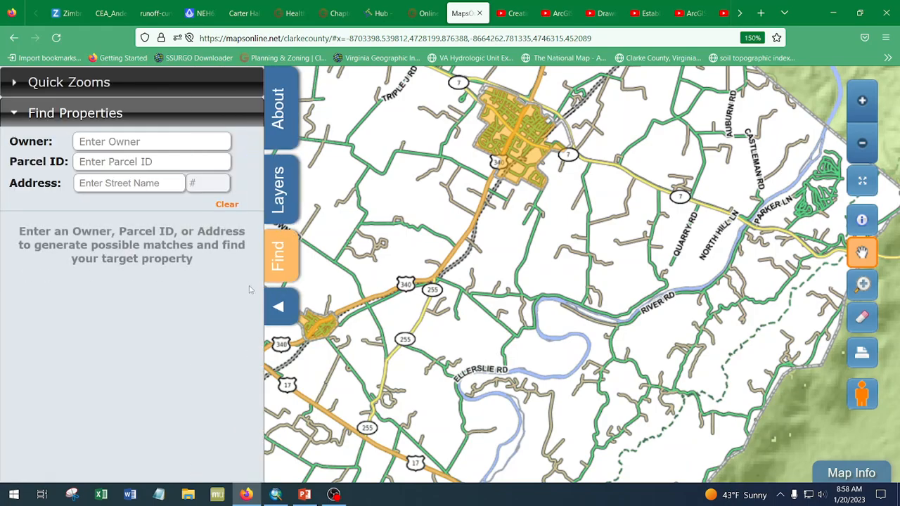
click(277, 313)
click(31, 215)
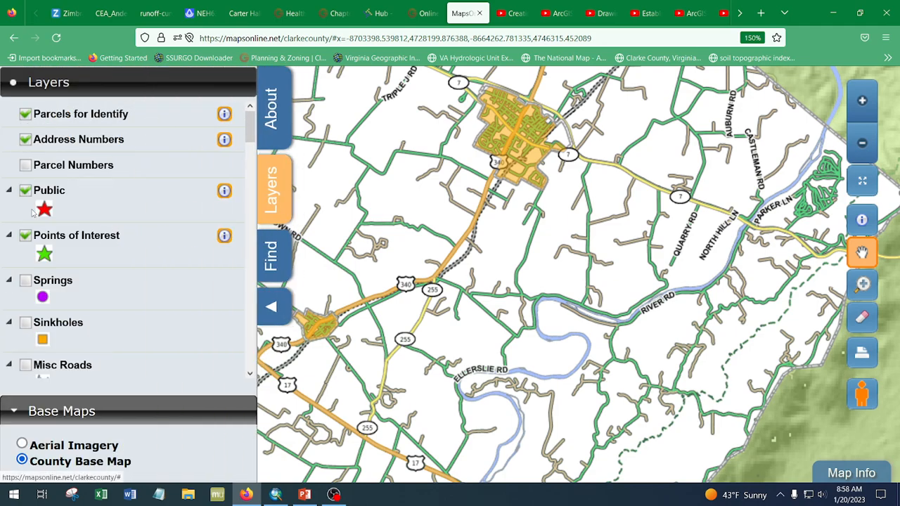
click(278, 309)
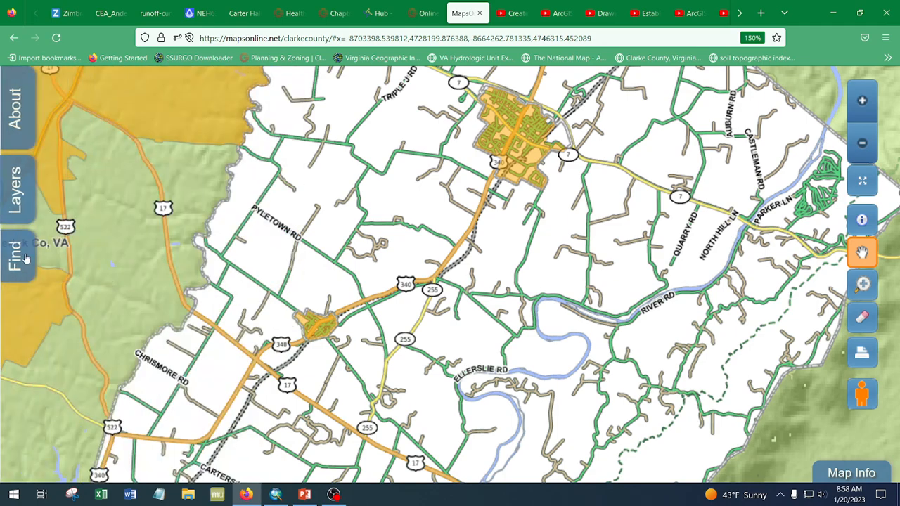
- Find the property with parcel ID 32 A 75 and select its matching result to show it on the map
click(26, 258)
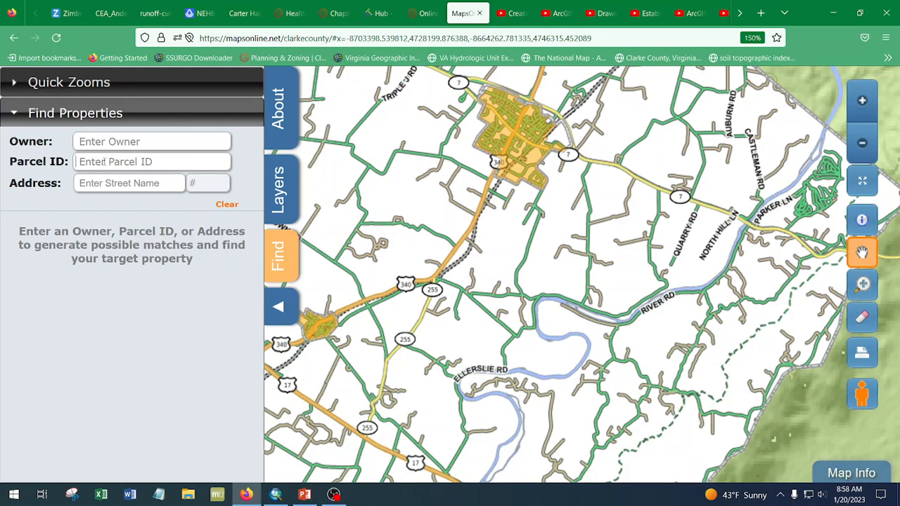
text(32)
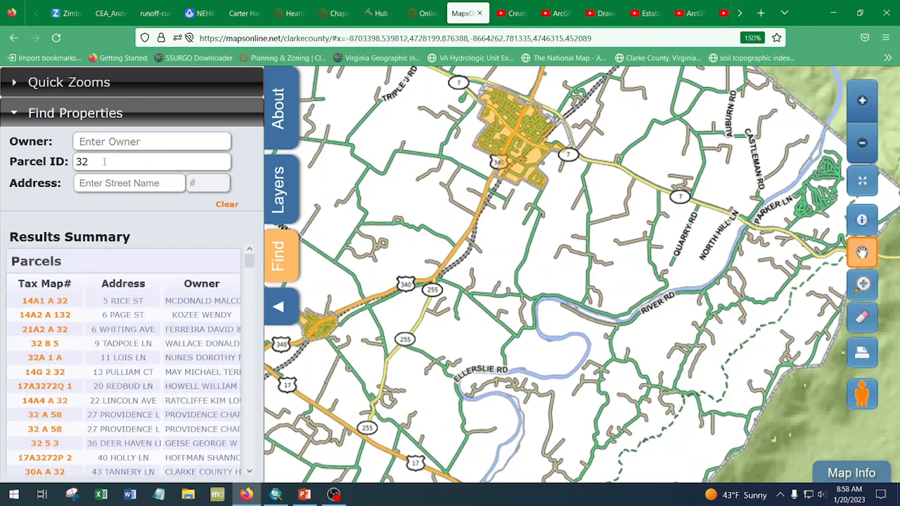
text( A 75)
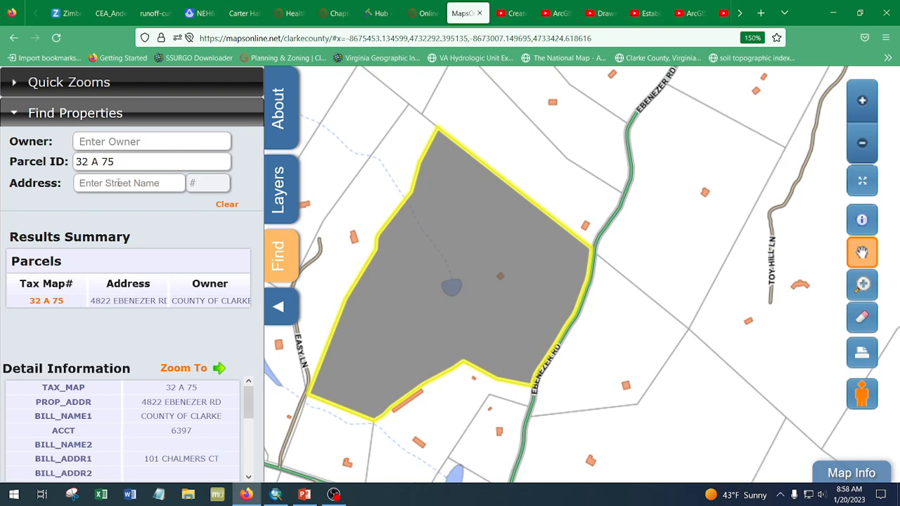
click(57, 303)
- Clear the parcel search and find the same property by its street name and house number
click(226, 205)
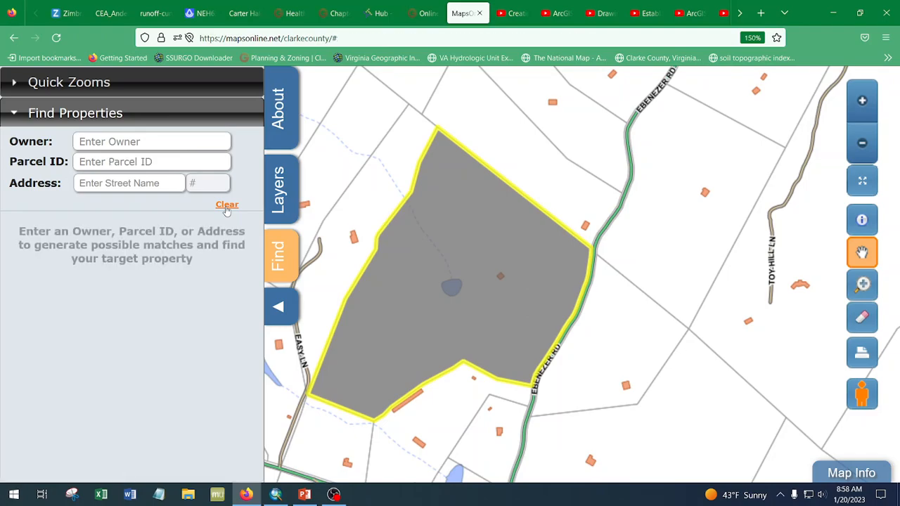
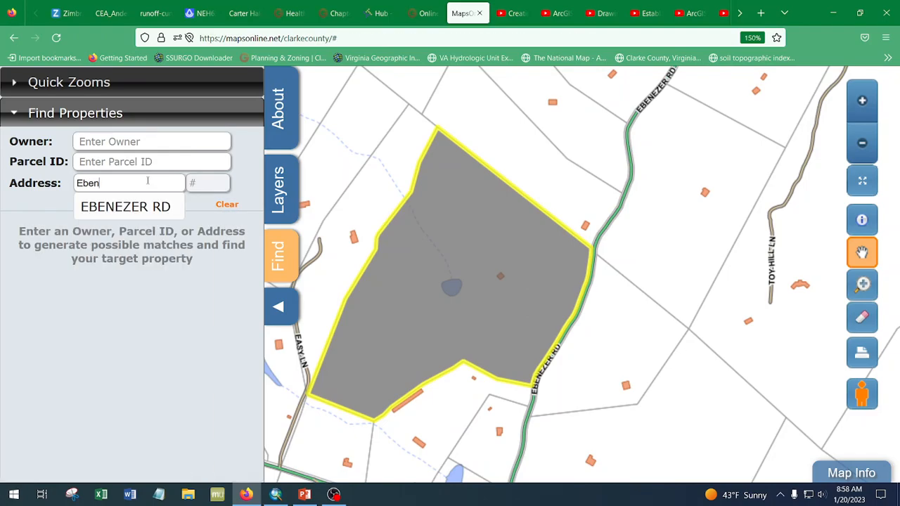
click(112, 207)
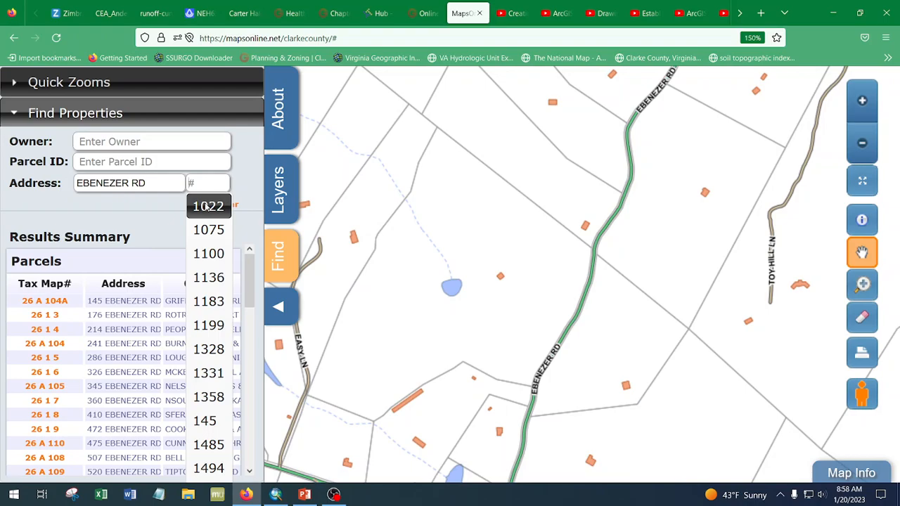
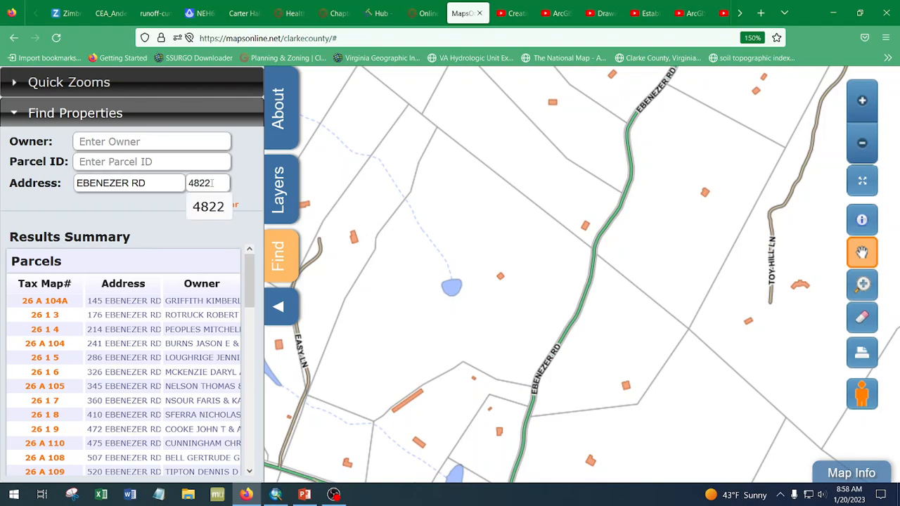
click(212, 210)
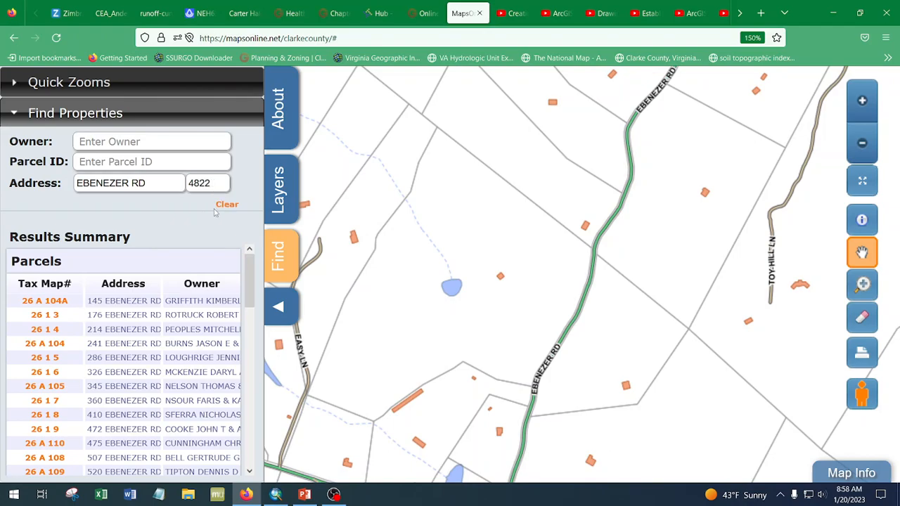
click(213, 186)
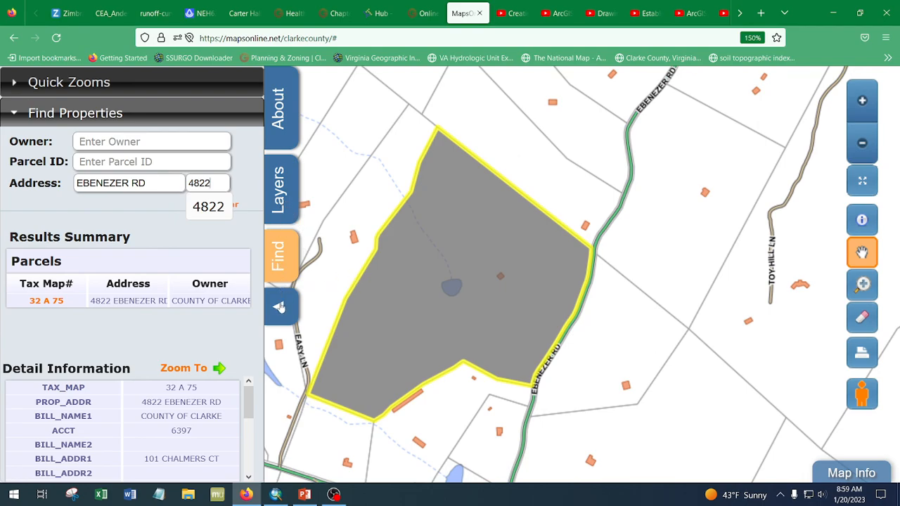
- Examine the parcel's detail information, from its billing address and assessed values to its deed reference and acreage
scroll(246, 404, down, 3)
scroll(237, 411, down, 2)
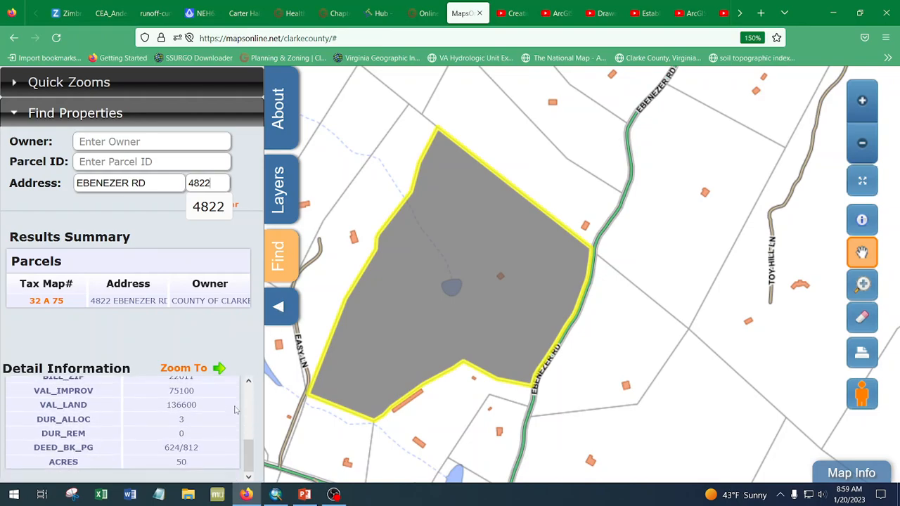
scroll(234, 424, up, 5)
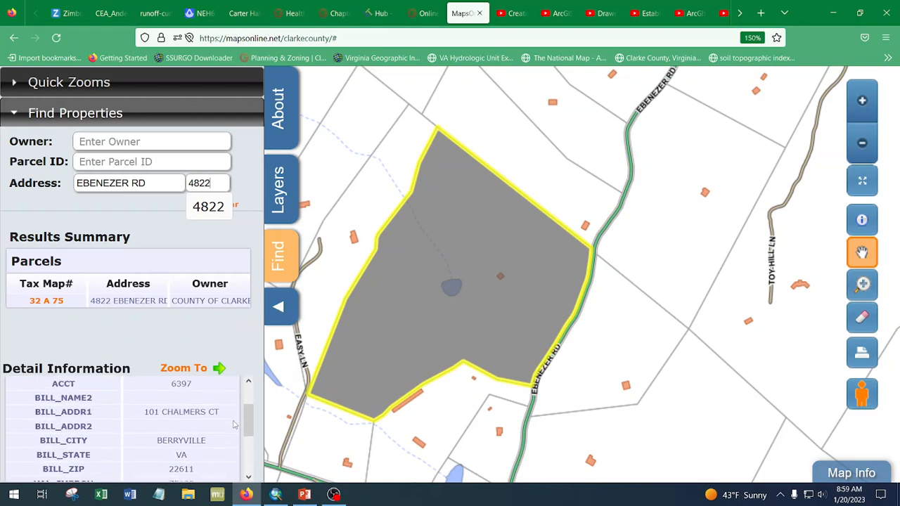
scroll(200, 401, down, 3)
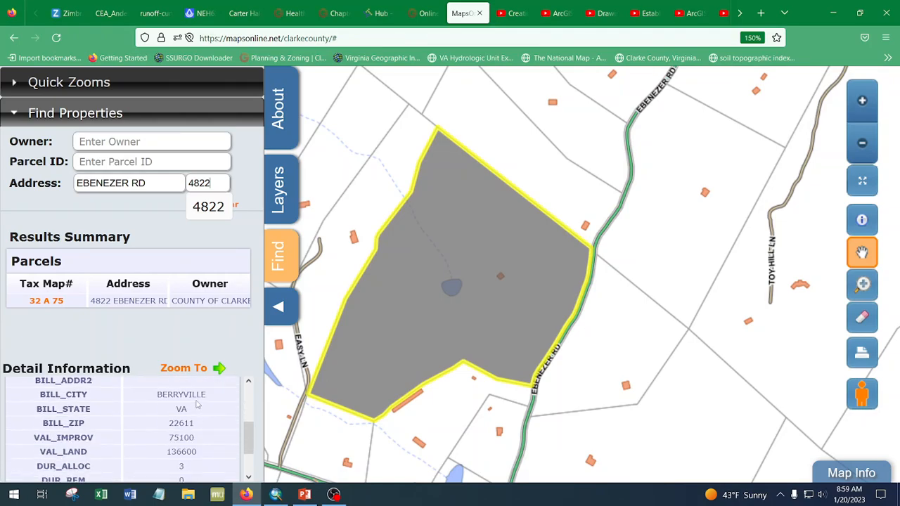
scroll(251, 450, down, 1)
scroll(252, 449, down, 1)
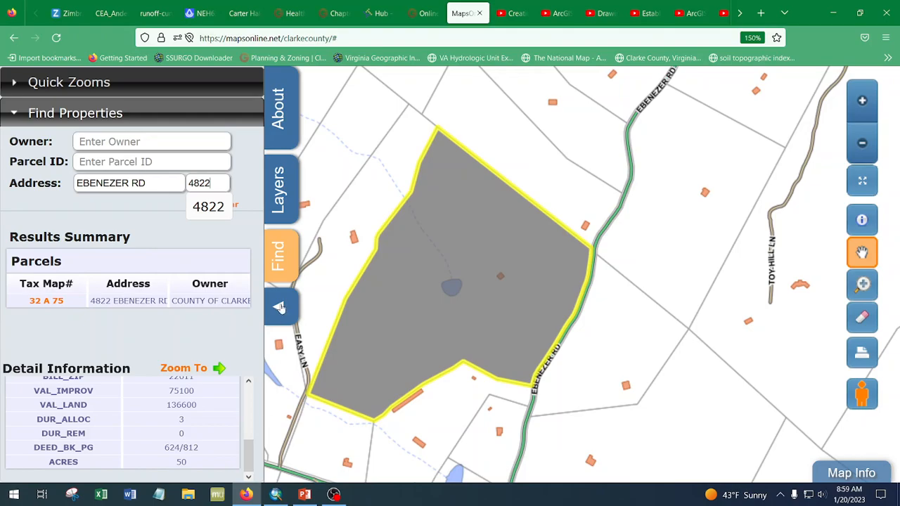
- Switch the base map to Aerial Imagery, comparing it with the County Base Map
click(279, 257)
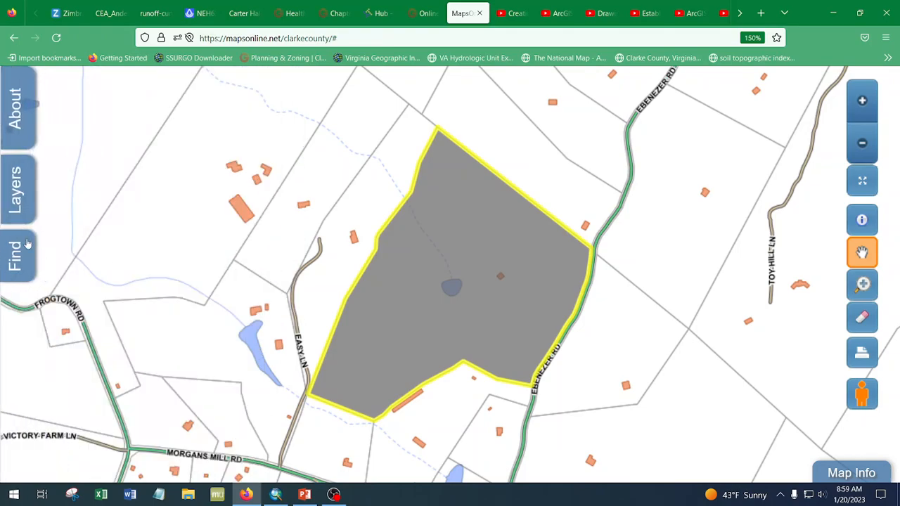
click(16, 199)
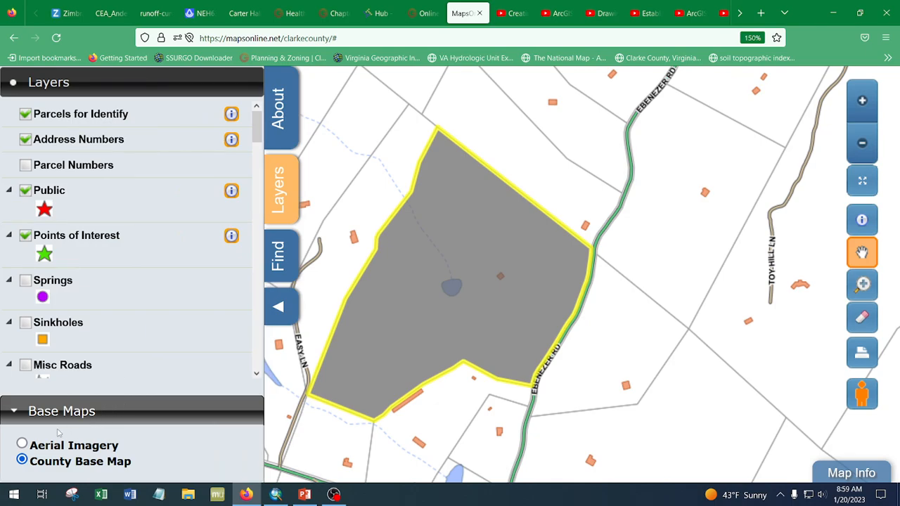
click(21, 445)
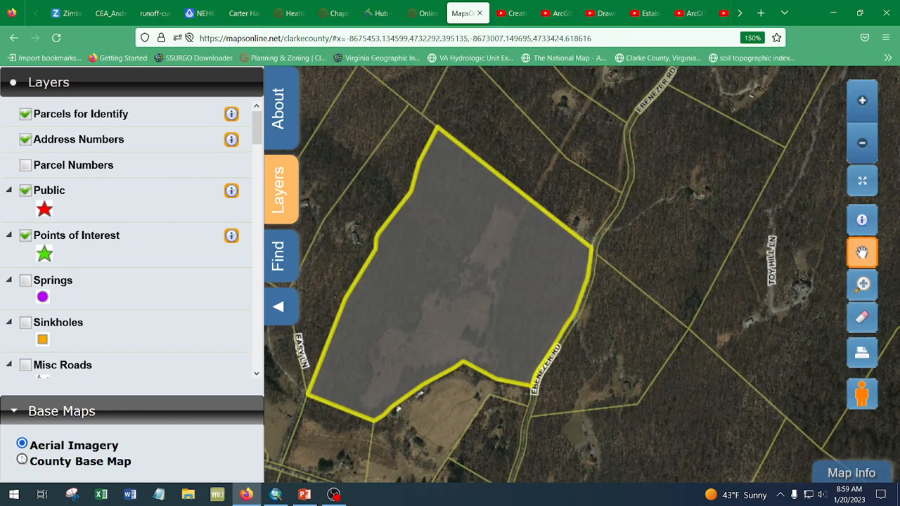
click(22, 461)
click(22, 445)
- Remove the highlight from the selected parcel so the aerial imagery beneath it can be inspected
drag(555, 303, 655, 305)
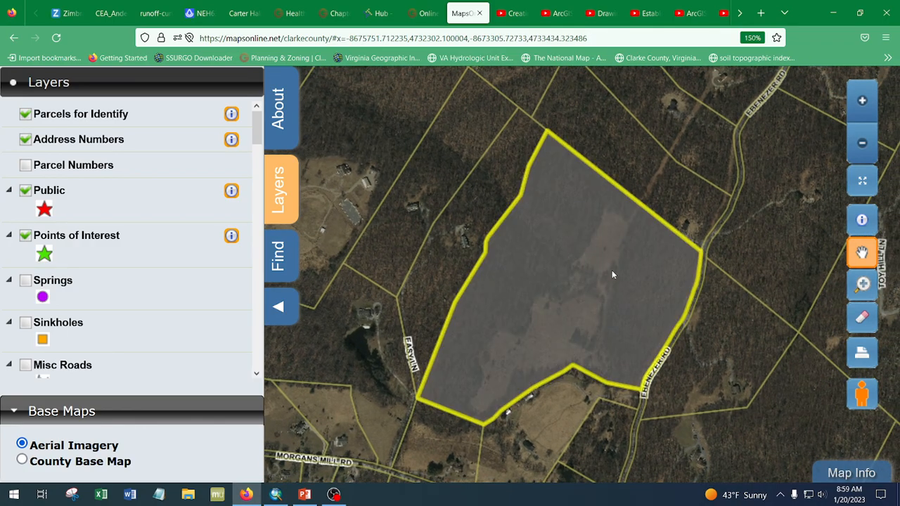
scroll(644, 237, down, 1)
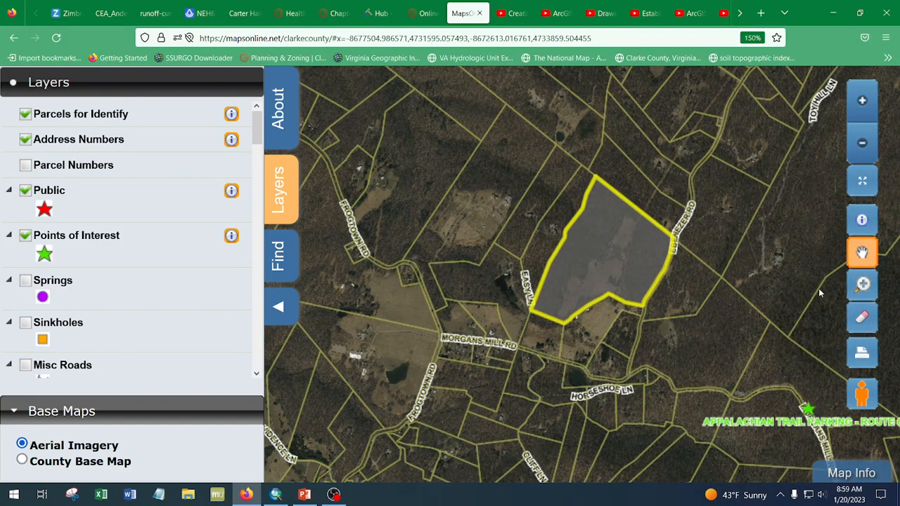
click(863, 320)
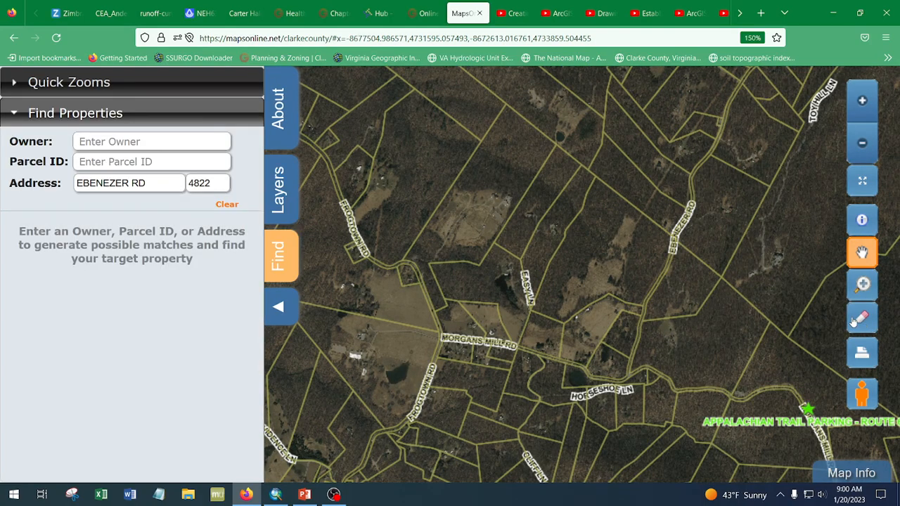
scroll(628, 239, up, 1)
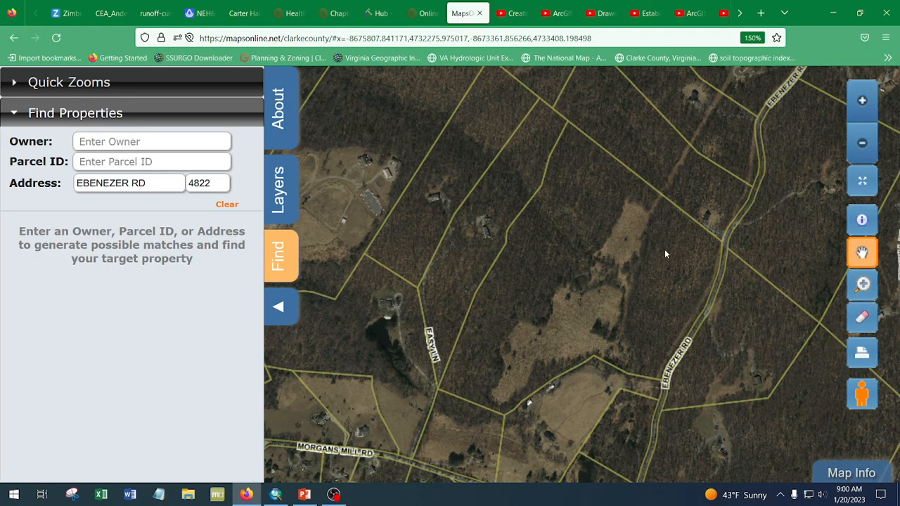
- Turn on the Springs layer to check for springs around the property on the aerial imagery, and turn it off again
scroll(626, 279, up, 1)
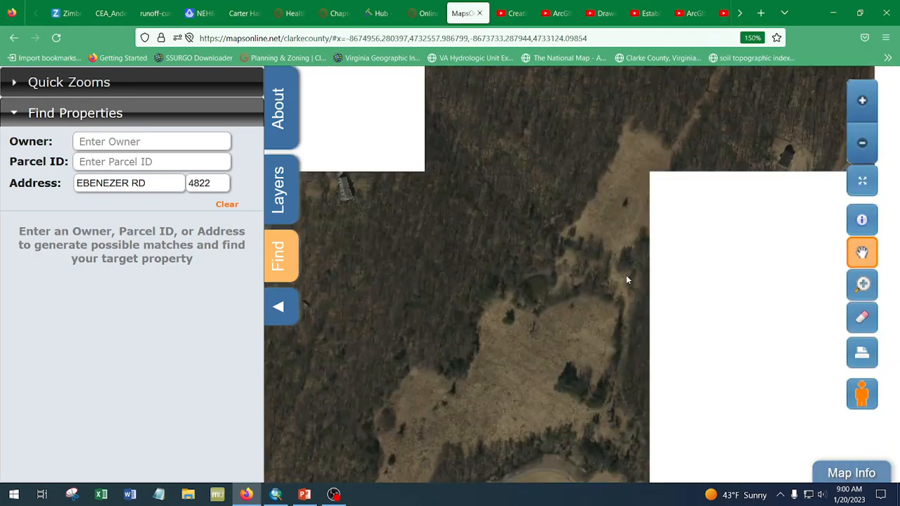
scroll(603, 309, up, 2)
scroll(603, 310, down, 3)
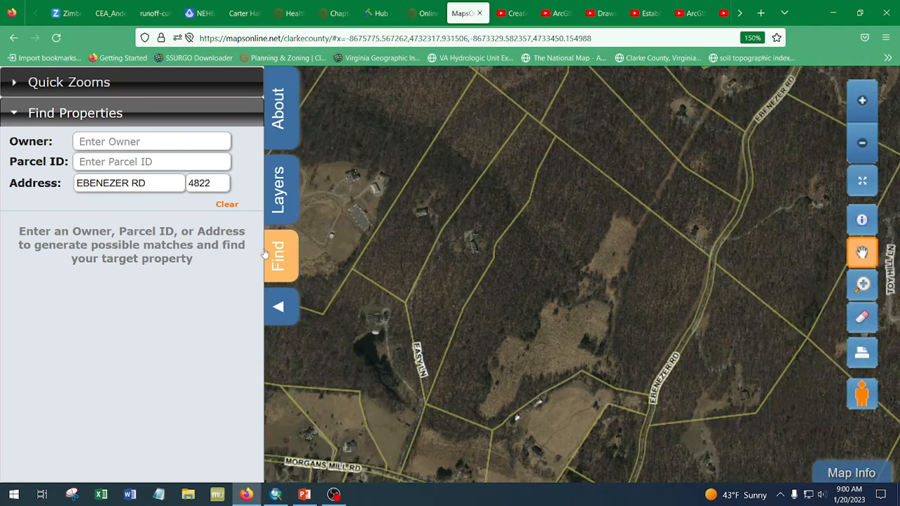
click(280, 204)
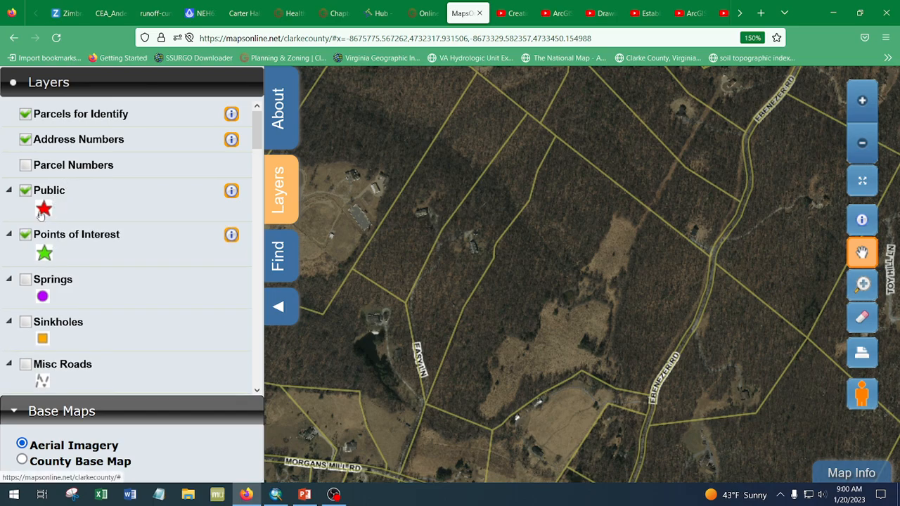
click(25, 280)
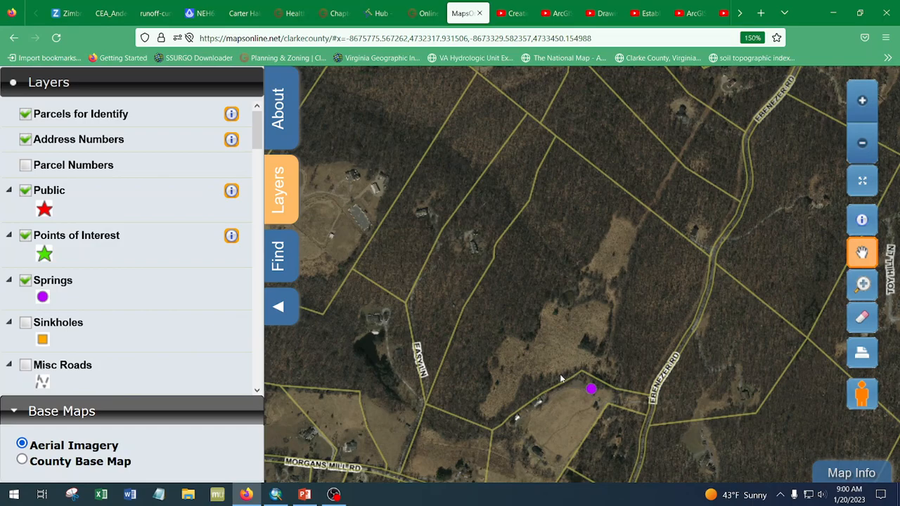
click(25, 279)
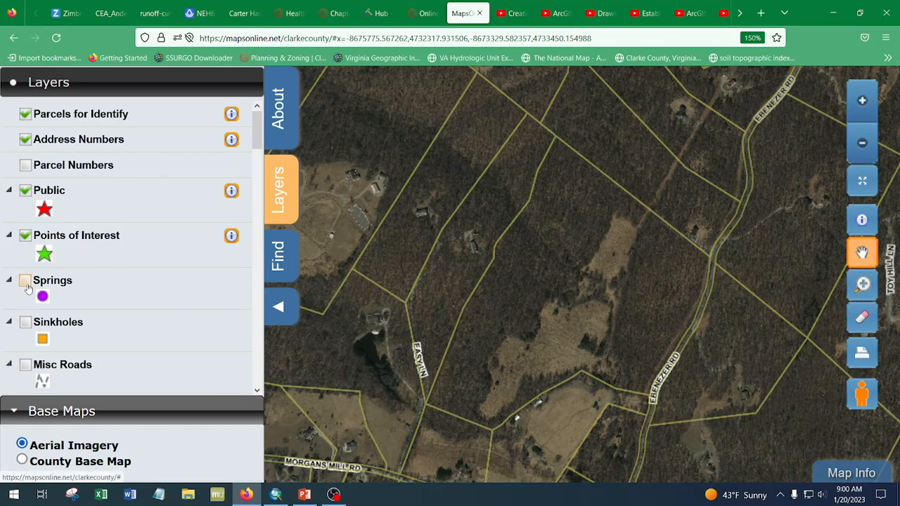
- Display the Sinkholes layer, view sinkhole locations across the wider county, and hide the layer again
click(26, 323)
scroll(556, 288, down, 3)
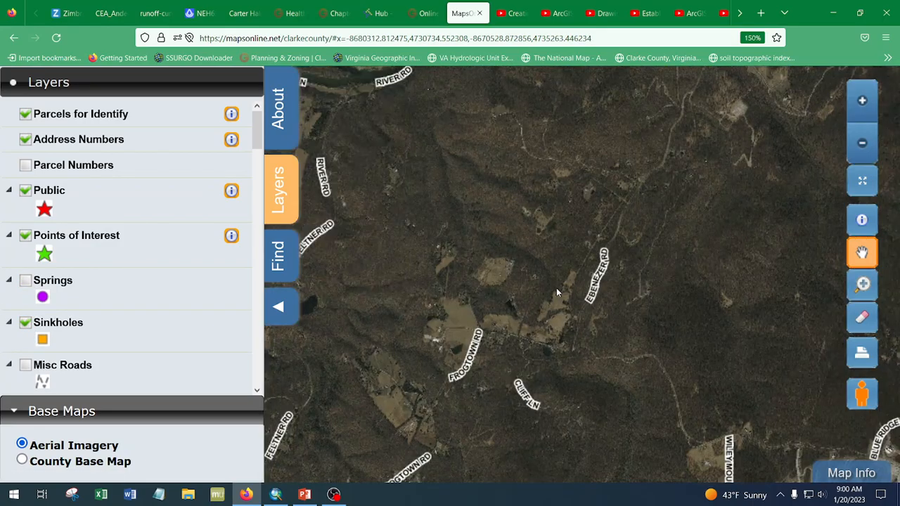
scroll(556, 292, down, 1)
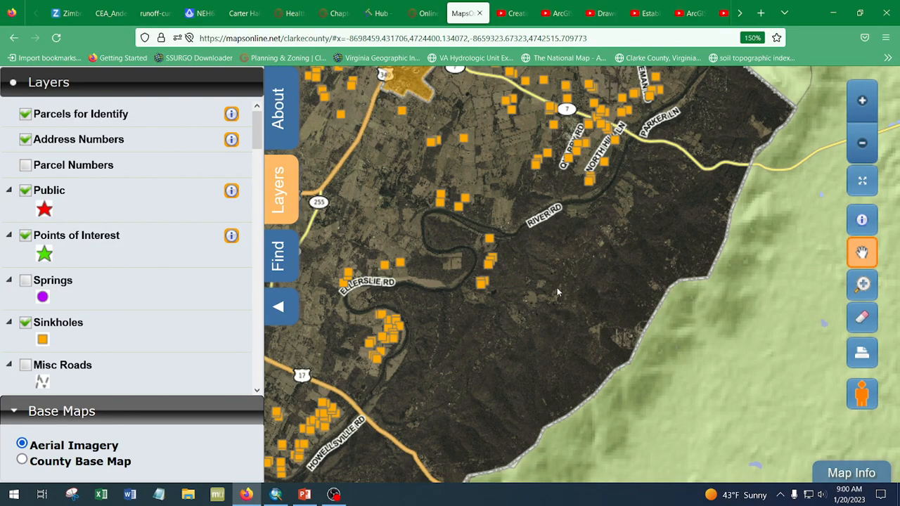
scroll(557, 291, up, 2)
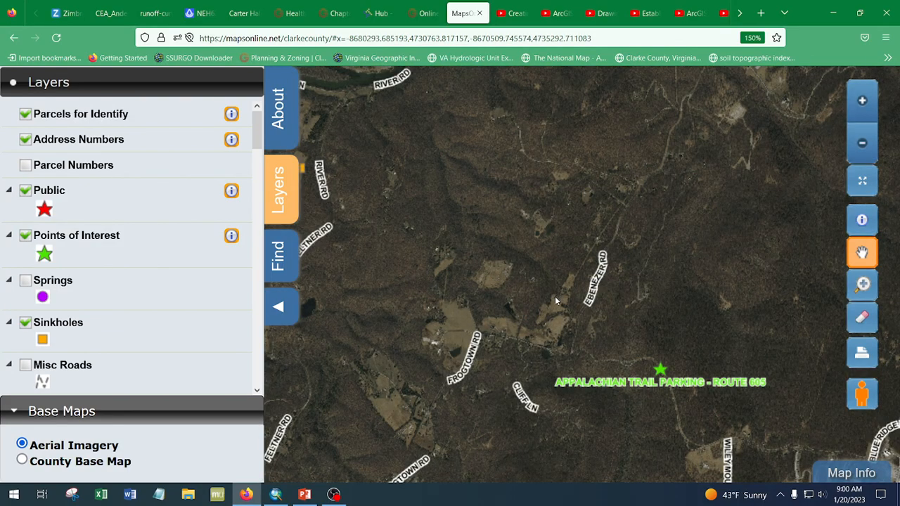
scroll(554, 301, up, 2)
scroll(94, 327, down, 2)
click(26, 246)
- Overlay the Topography contours on the parcels around Ebenezer Rd to view the terrain, and remove them again
click(26, 292)
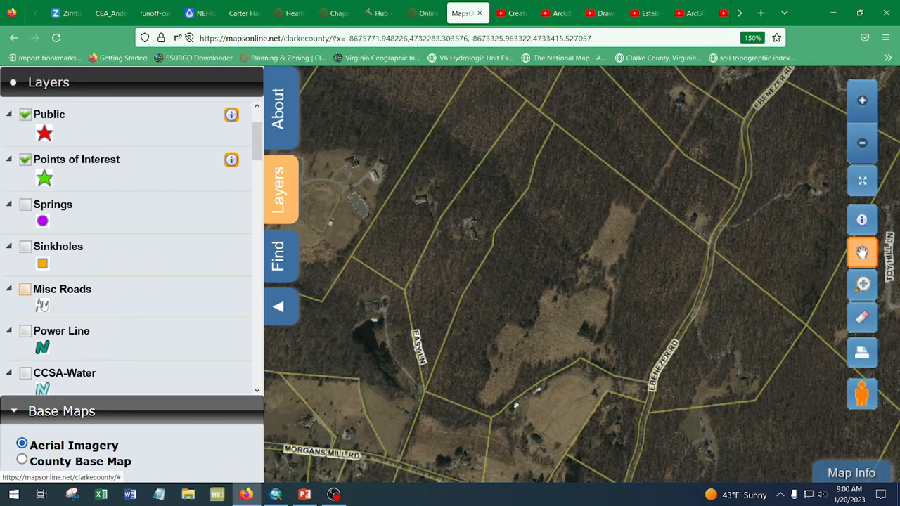
scroll(62, 321, down, 6)
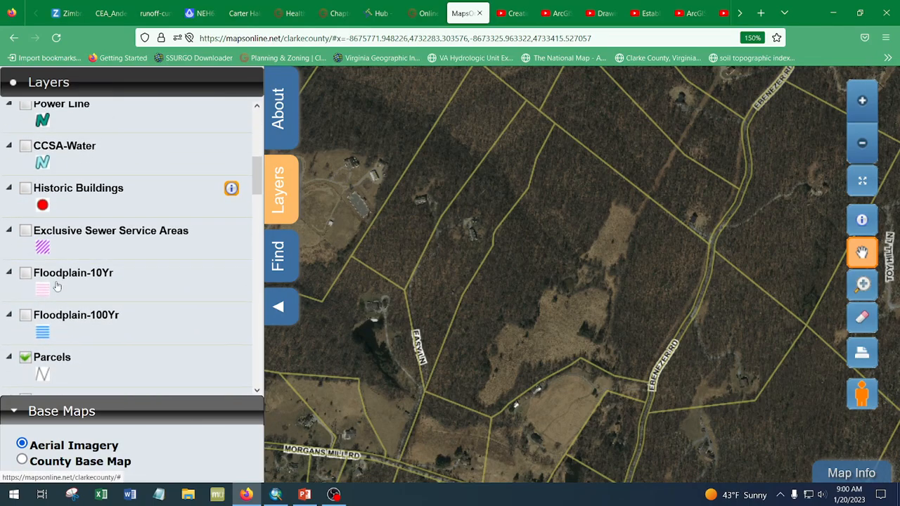
scroll(161, 303, down, 3)
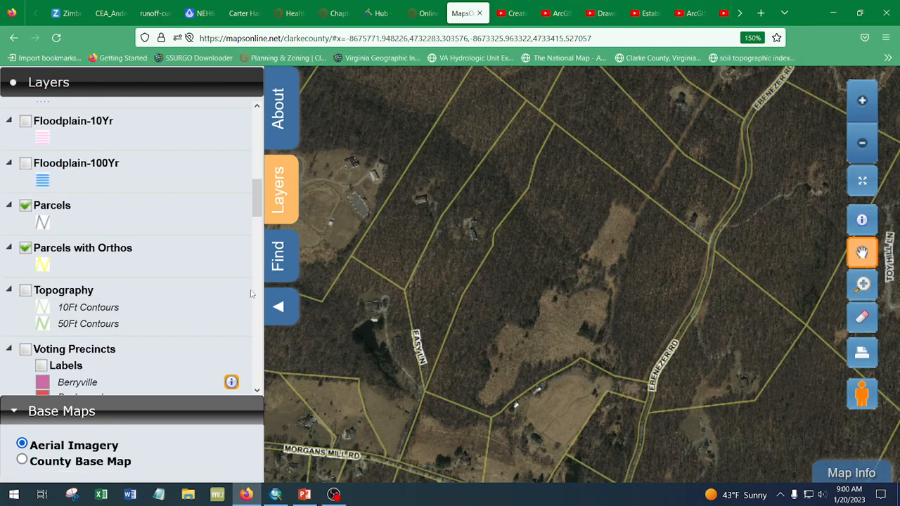
click(25, 290)
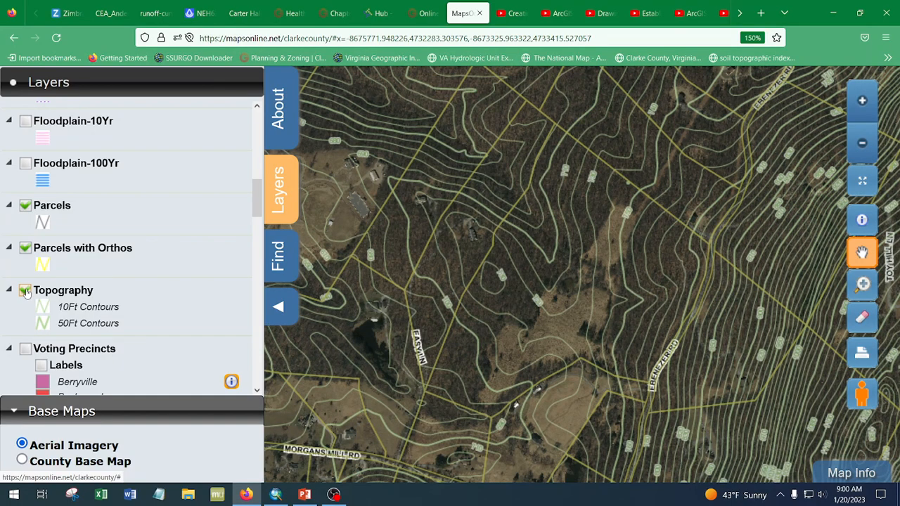
click(26, 290)
- Show the labelled Voting Precincts over a wider area of the map, and hide them again
scroll(28, 288, down, 1)
click(26, 274)
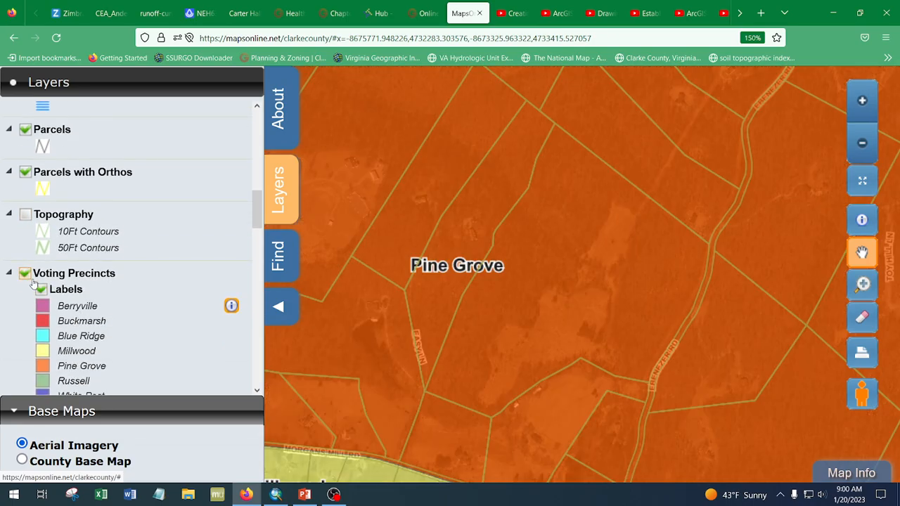
scroll(544, 274, down, 2)
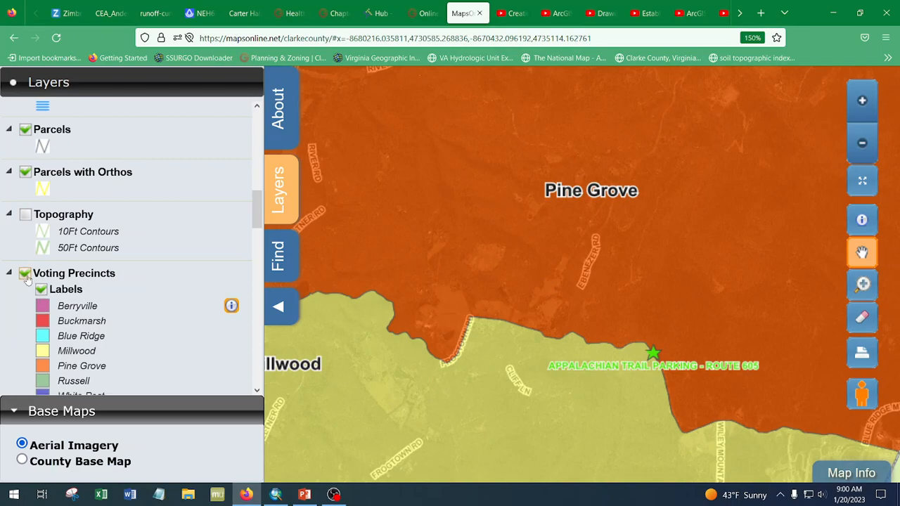
click(26, 274)
- Display the Soils layer over the aerial imagery
scroll(81, 296, down, 1)
scroll(80, 296, down, 2)
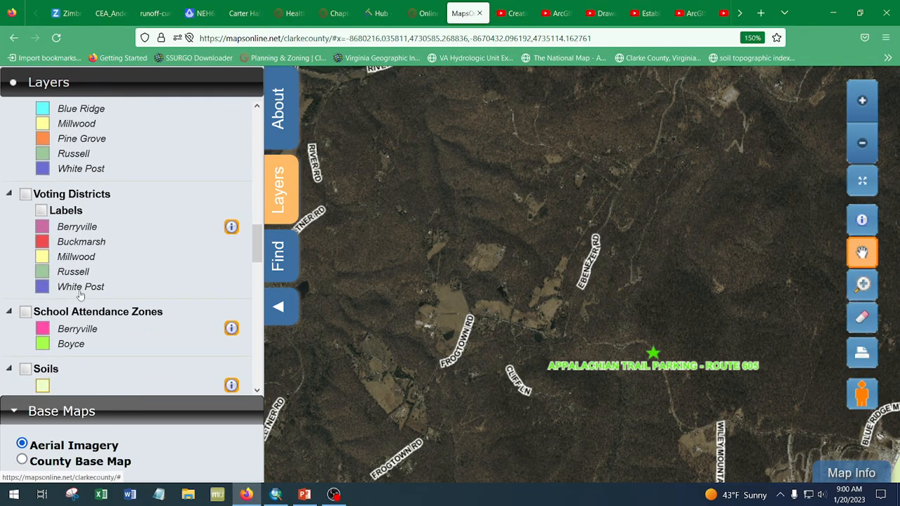
scroll(81, 296, down, 1)
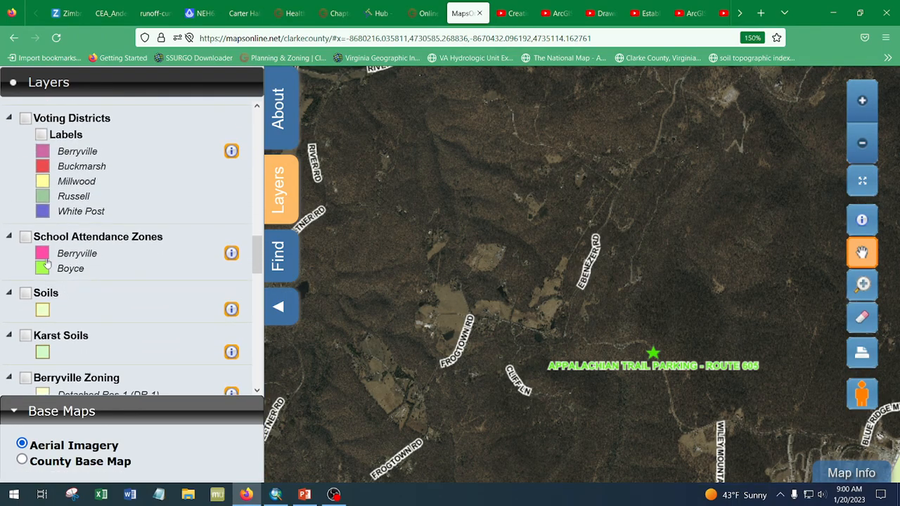
scroll(104, 263, down, 1)
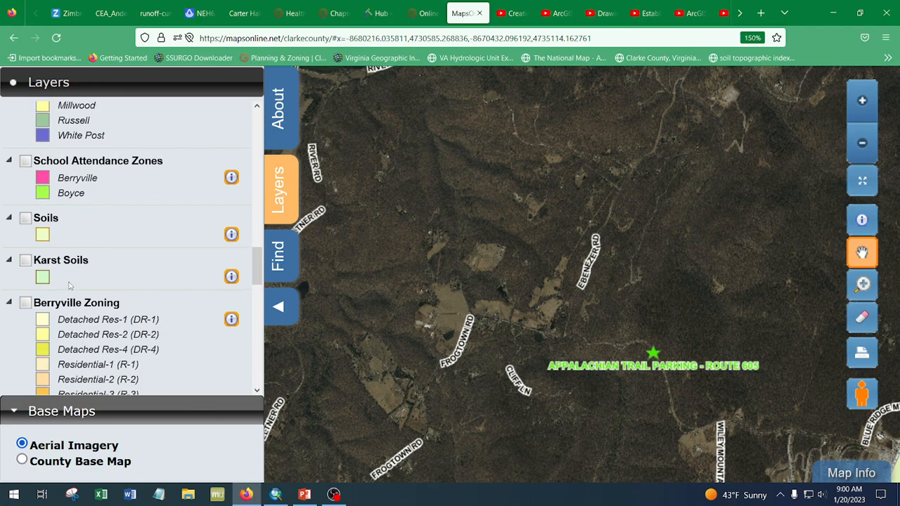
click(25, 219)
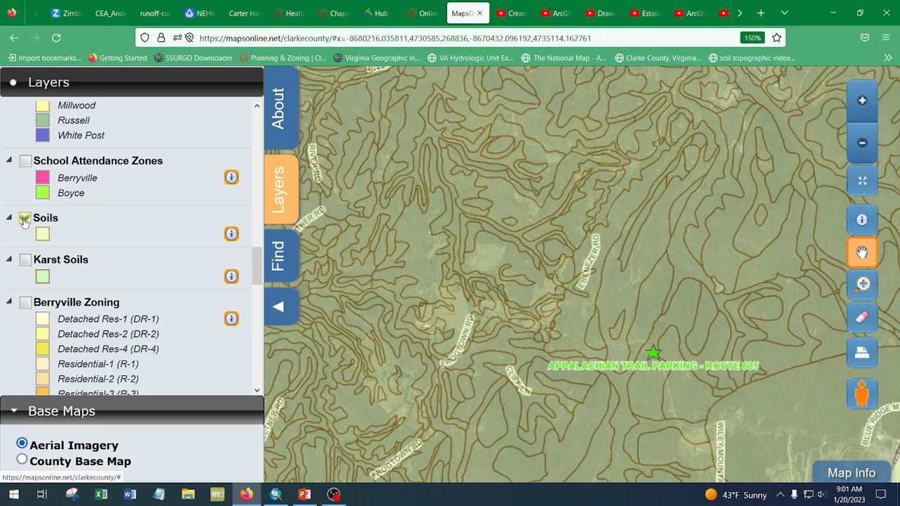
- Identify the parcel and soil type just east of Ebenezer Rd, and turn off the Soils layer
click(861, 220)
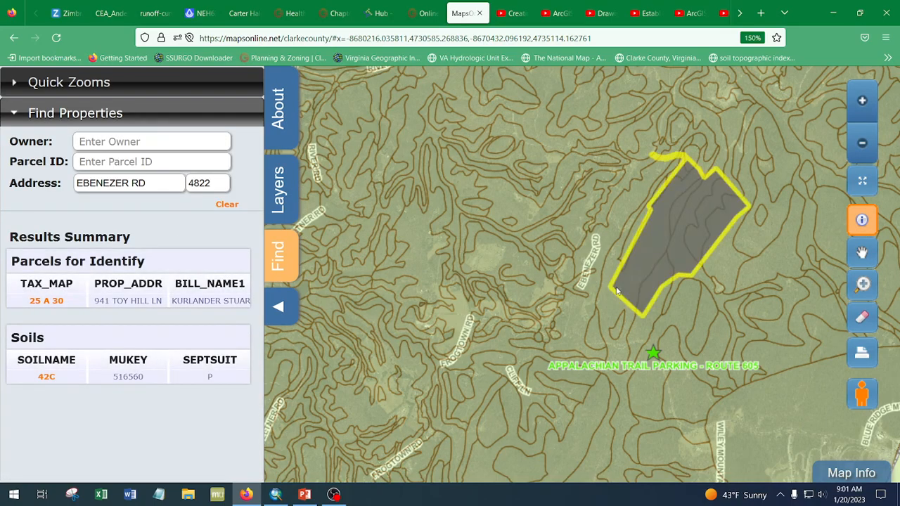
scroll(616, 291, up, 1)
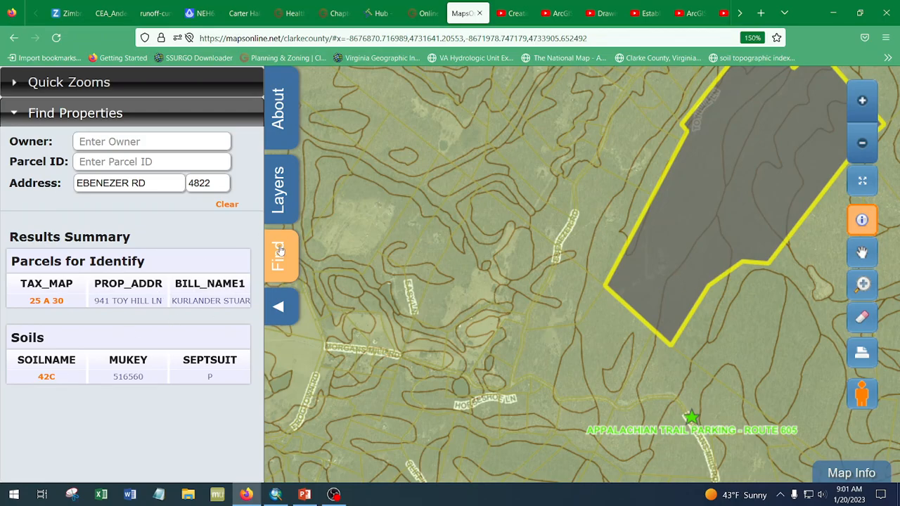
click(278, 201)
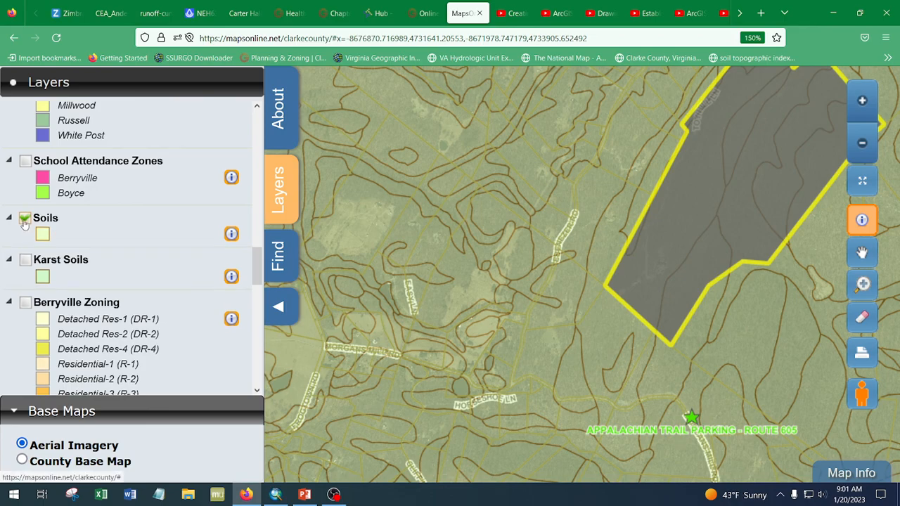
click(25, 219)
- Display the County Zoning layer to view the zoning around the highlighted parcel, and hide it again
scroll(548, 282, down, 1)
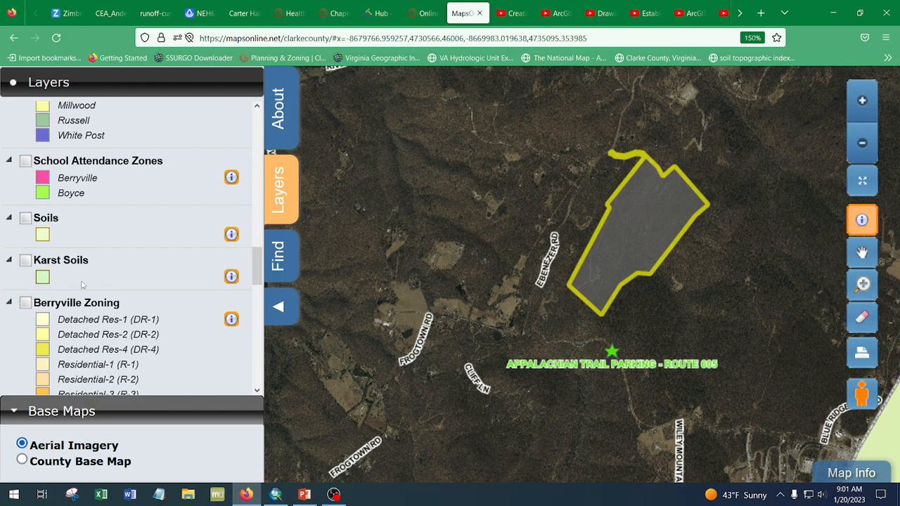
scroll(98, 298, down, 5)
scroll(99, 298, down, 4)
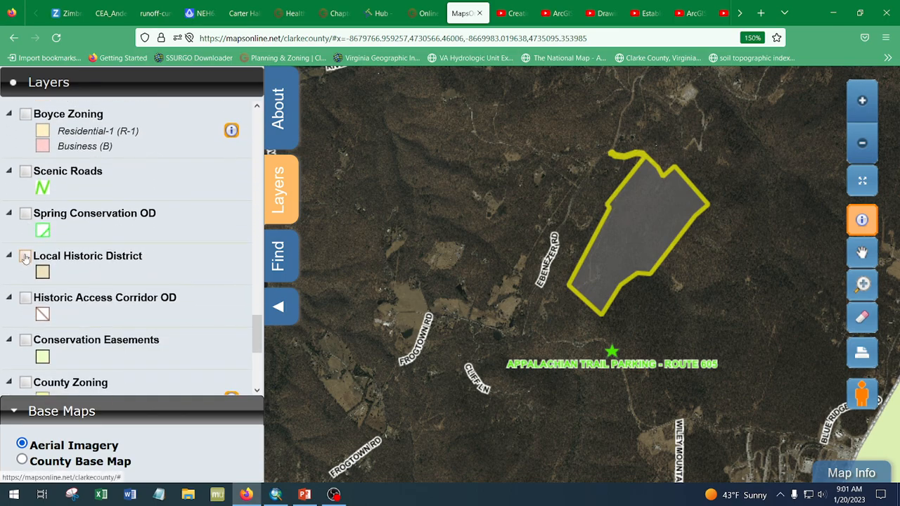
scroll(32, 261, down, 3)
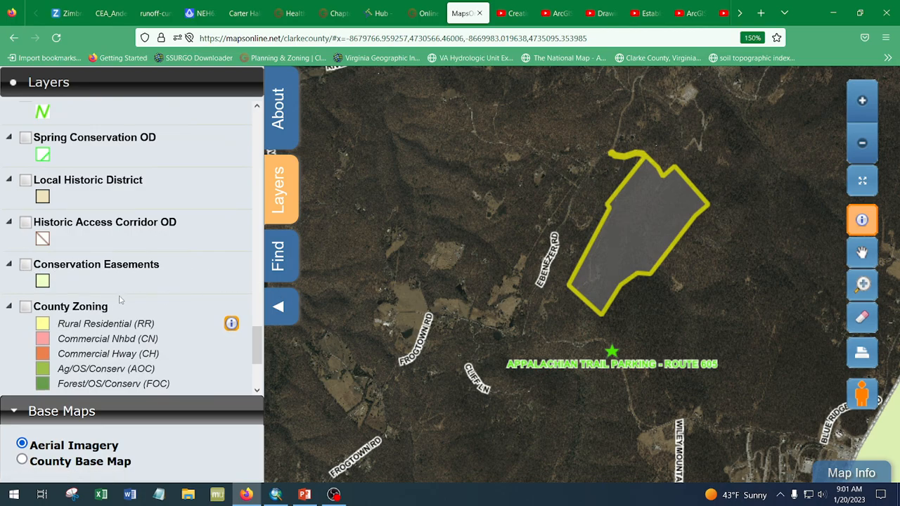
scroll(59, 308, down, 2)
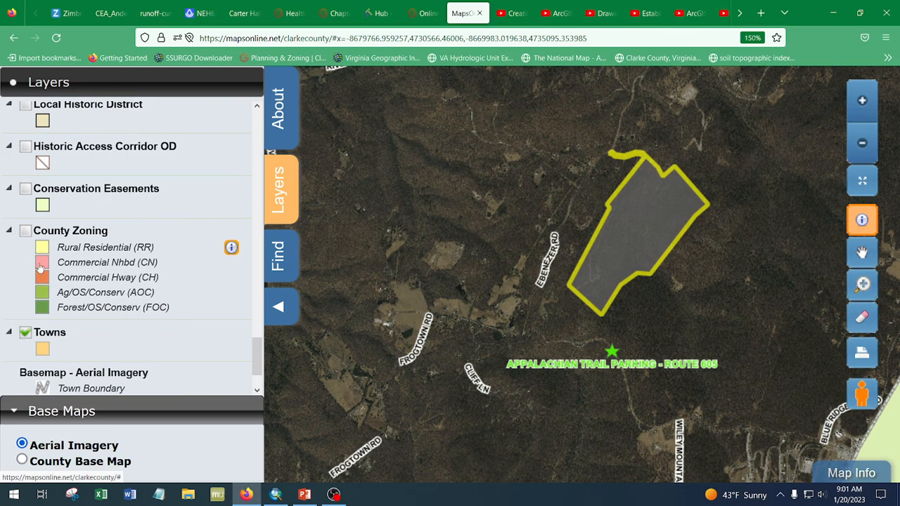
click(26, 232)
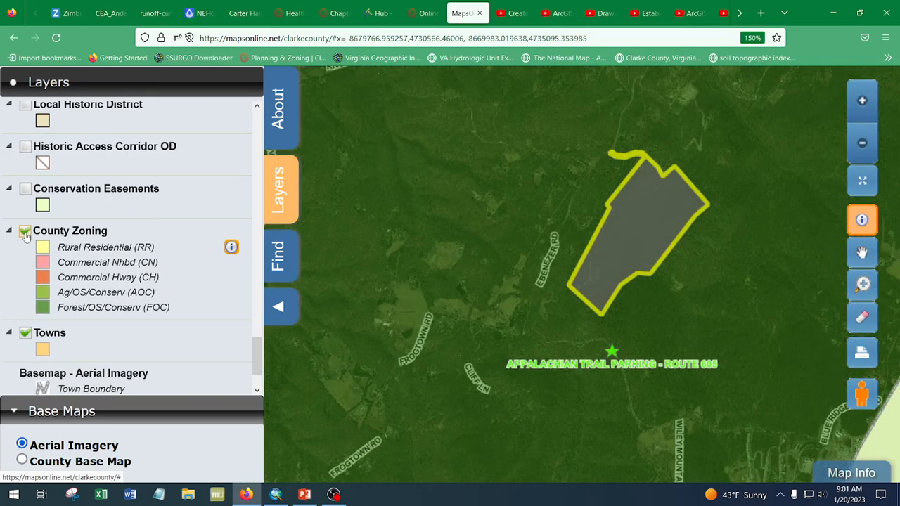
click(25, 232)
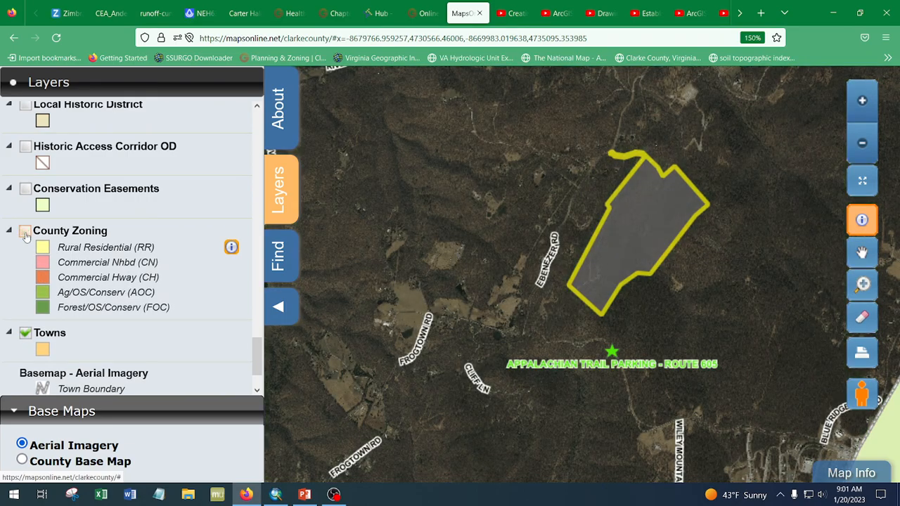
- Identify the previously searched property between Easy Ln and Ebenezer Rd, and collapse the side panel to enlarge the map
scroll(91, 320, down, 2)
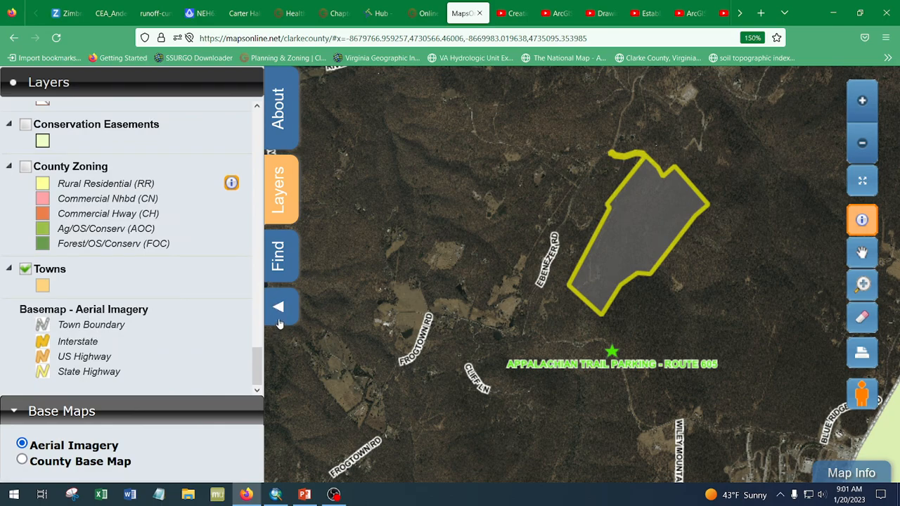
scroll(555, 290, up, 1)
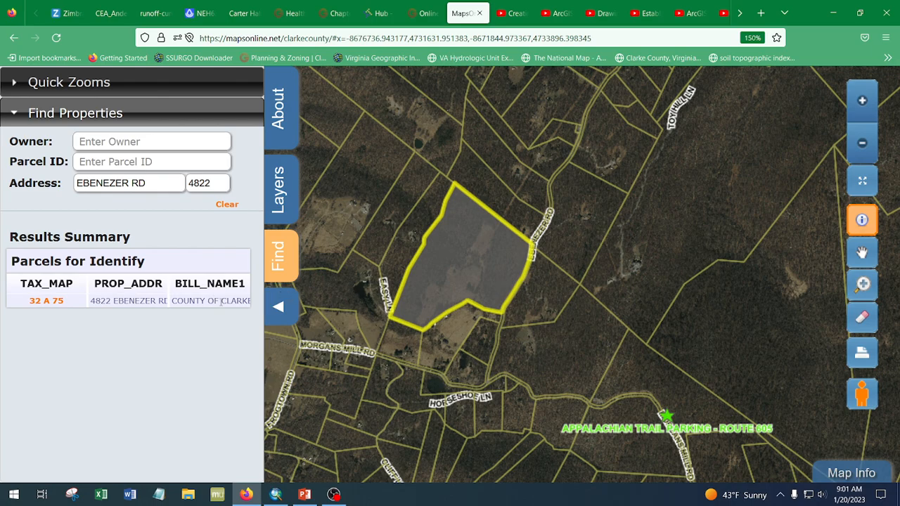
click(278, 306)
scroll(423, 303, up, 1)
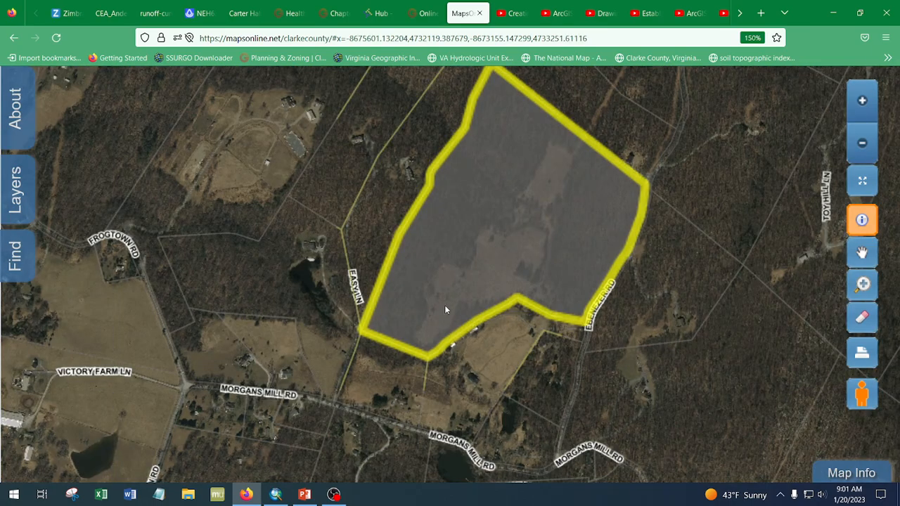
- Measure the distance across the highlighted parcel from its western boundary to the inward corner of its southern boundary
click(853, 473)
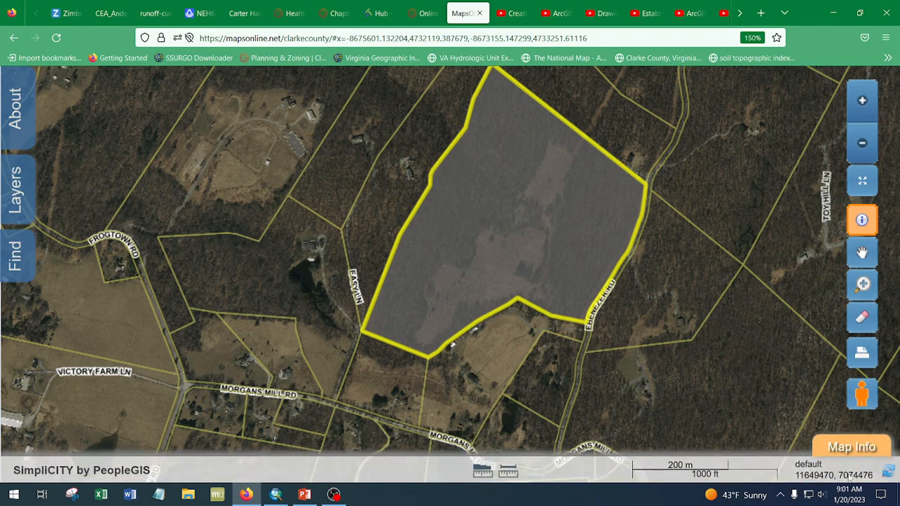
click(509, 473)
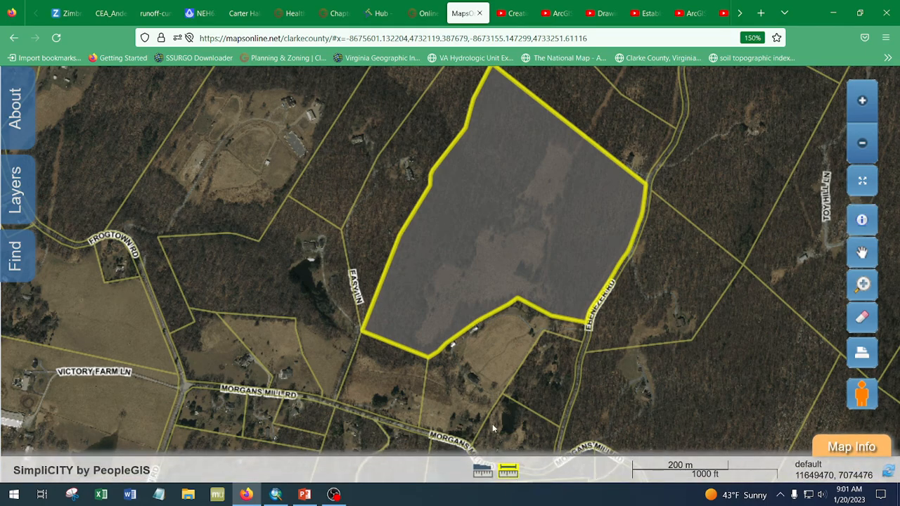
click(385, 267)
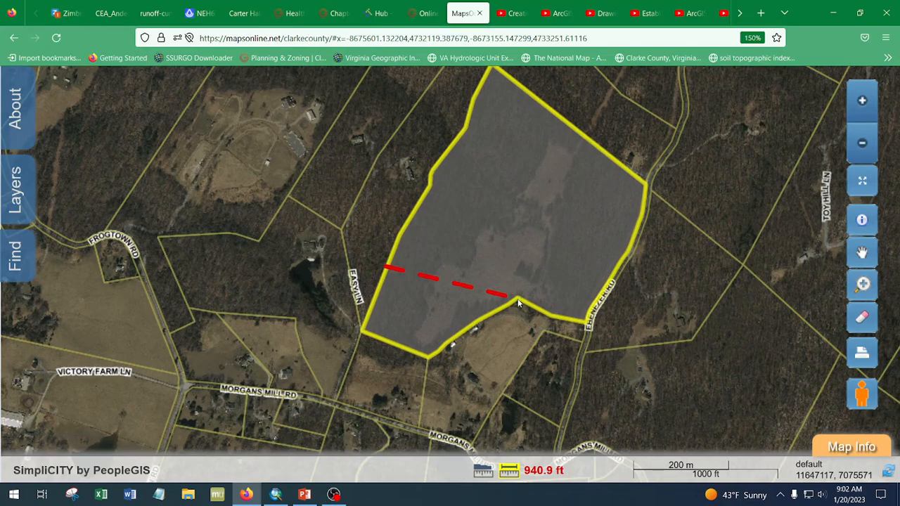
- Measure the area of the highlighted parcel's southern part, from its western boundary bend across to Ebenezer Rd and along the southern boundary
click(488, 471)
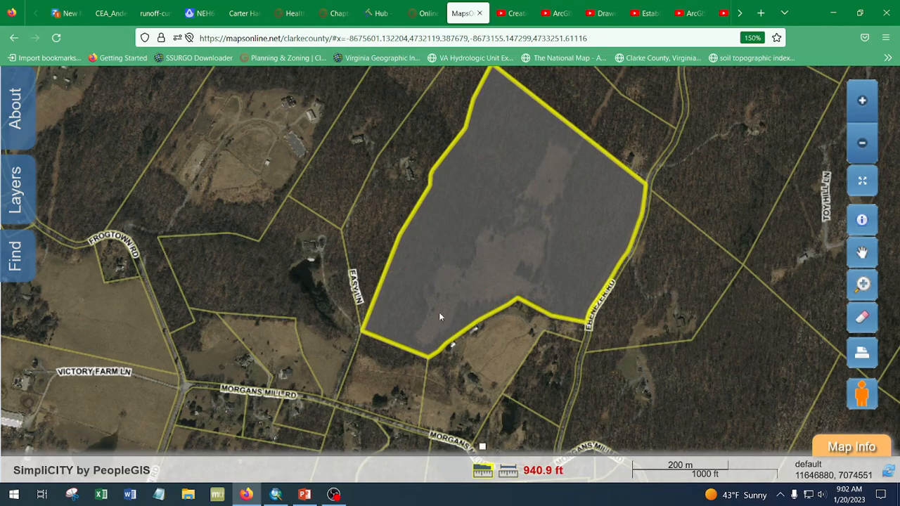
click(363, 329)
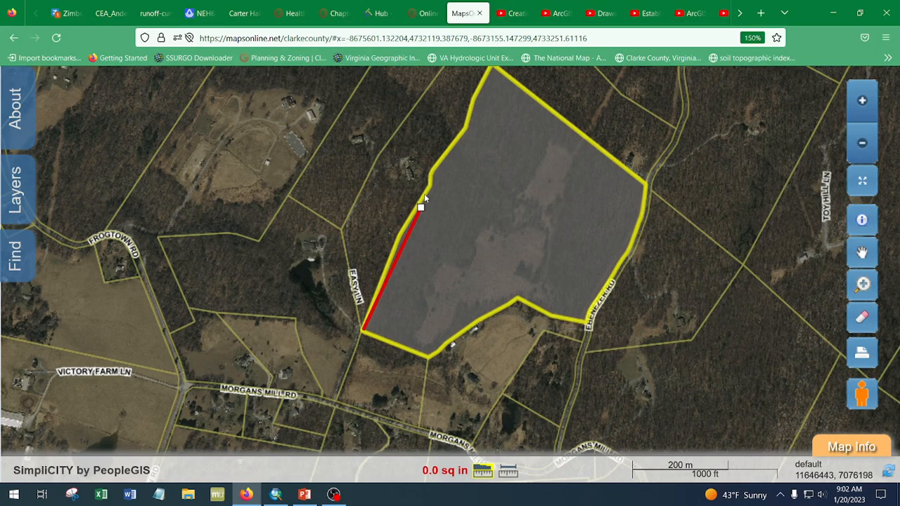
click(428, 186)
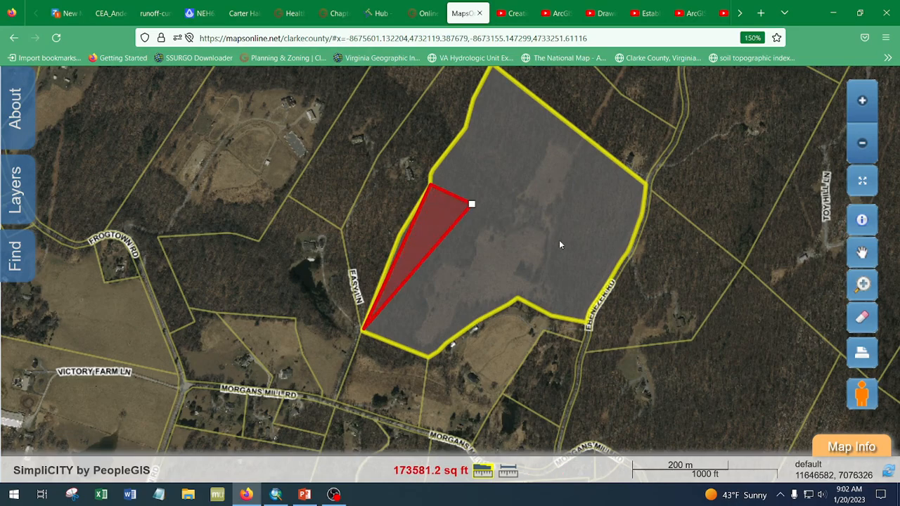
click(627, 256)
click(586, 321)
click(515, 298)
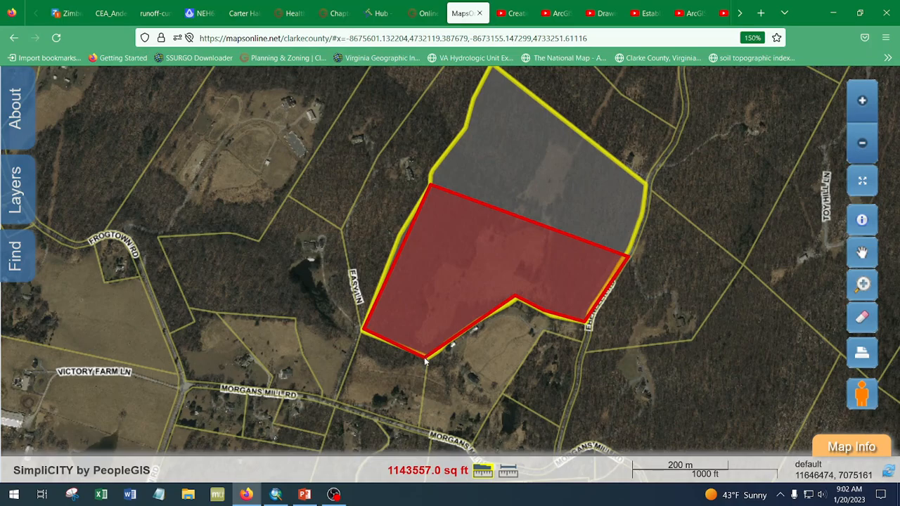
- Hide the map info bar and clear the area measurement and parcel highlight from the map
click(866, 452)
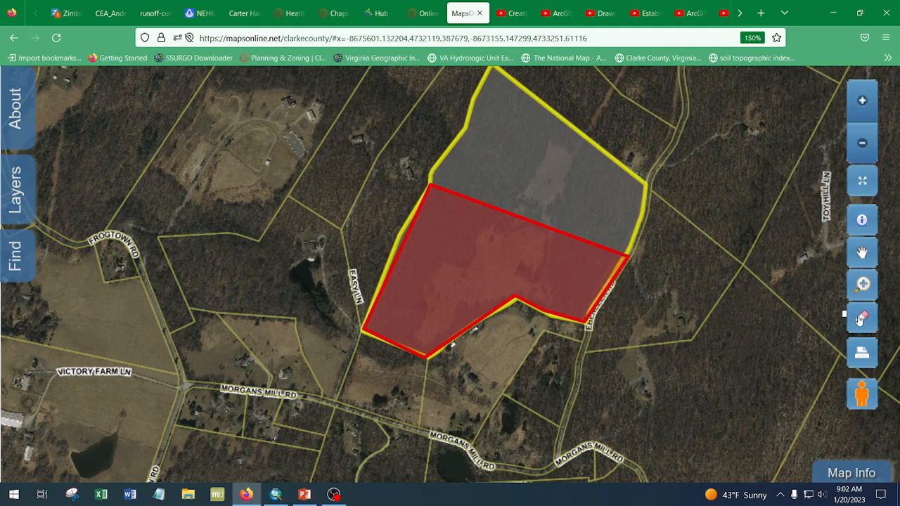
click(860, 319)
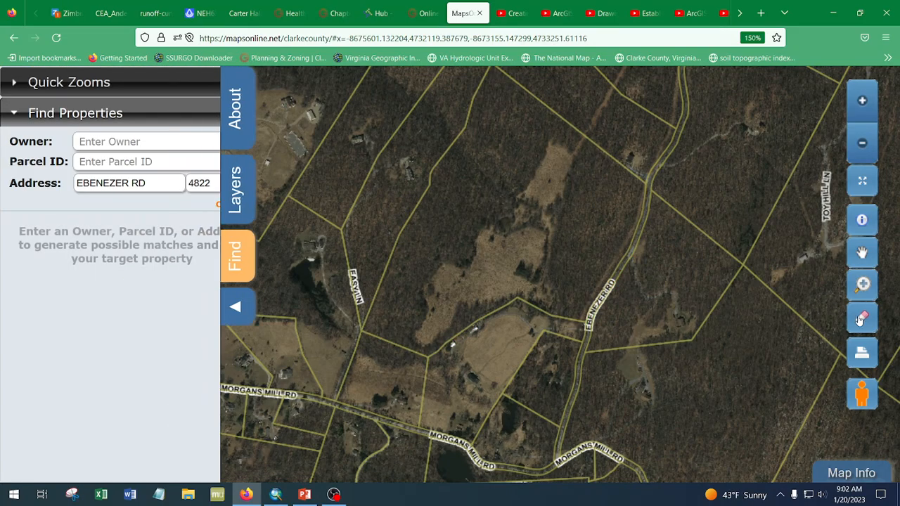
- Generate a printable PDF of the current map area at 400-scale and send it to the printer
click(860, 356)
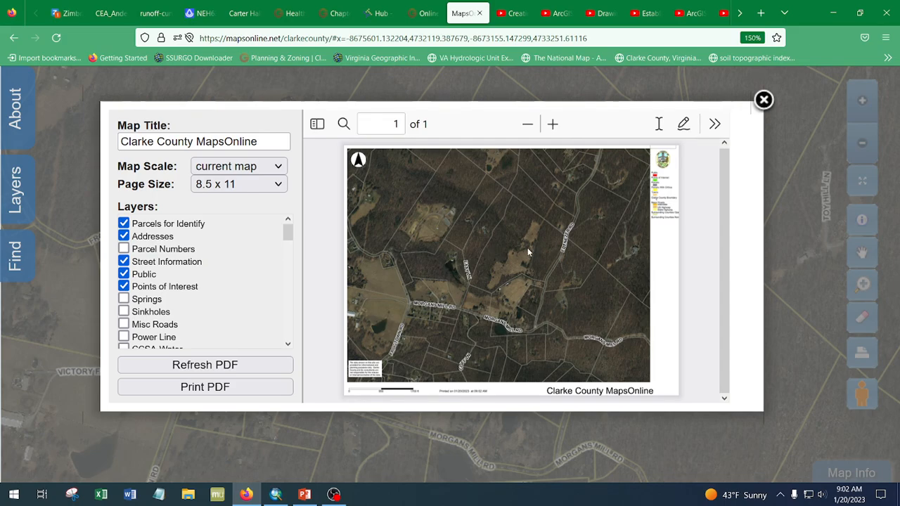
click(281, 167)
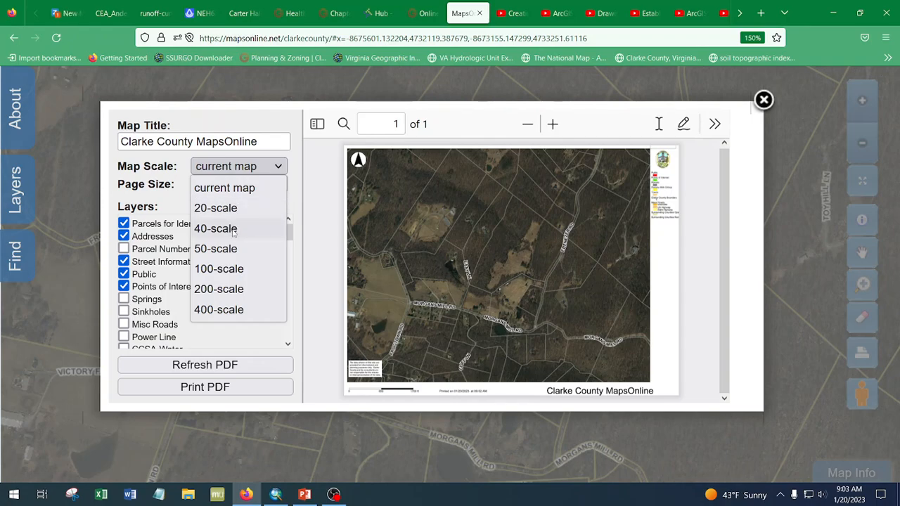
click(217, 310)
click(221, 367)
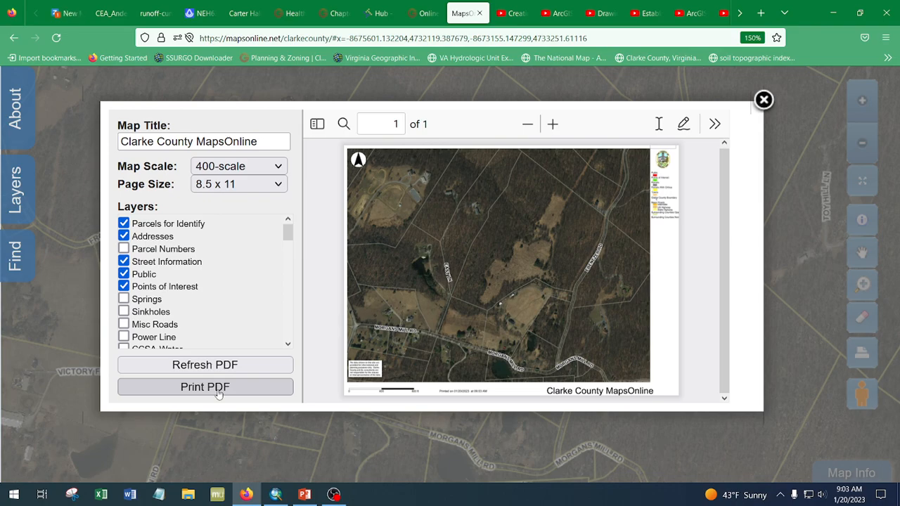
click(219, 387)
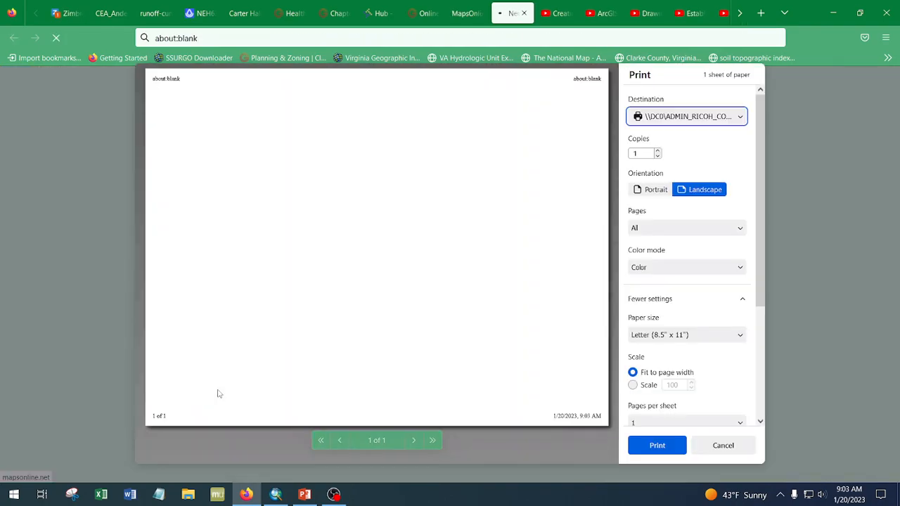
click(650, 443)
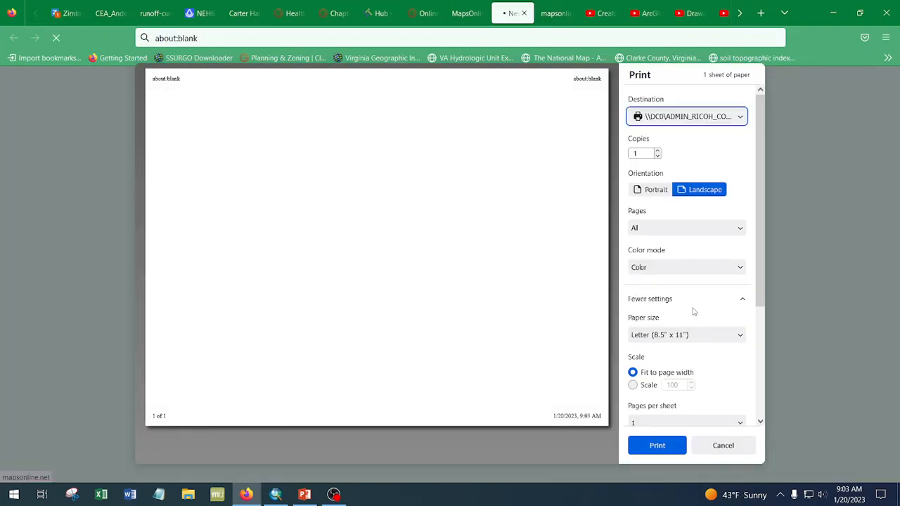